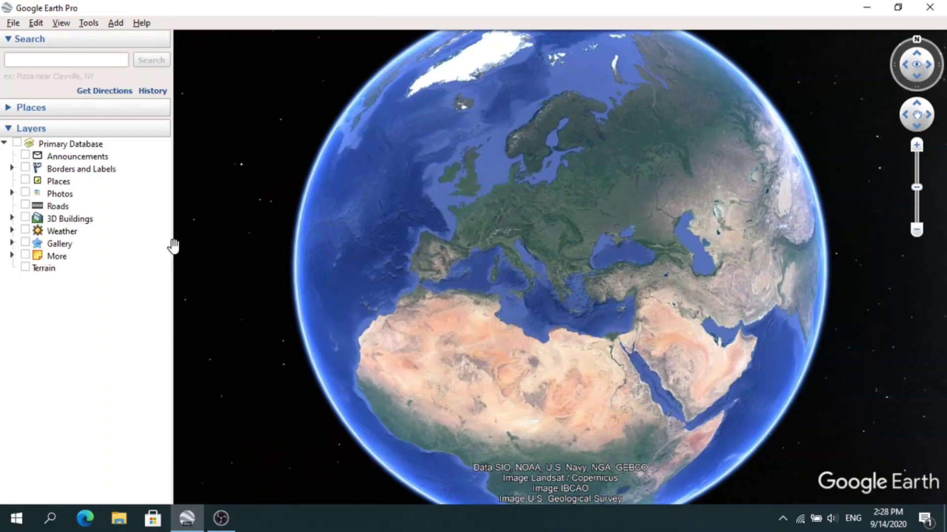
Drag the sidebar splitter left to narrow the side panel and widen the globe view
{"action": "left_click_drag", "start_coordinate": [173, 247], "coordinate": [141, 249]}
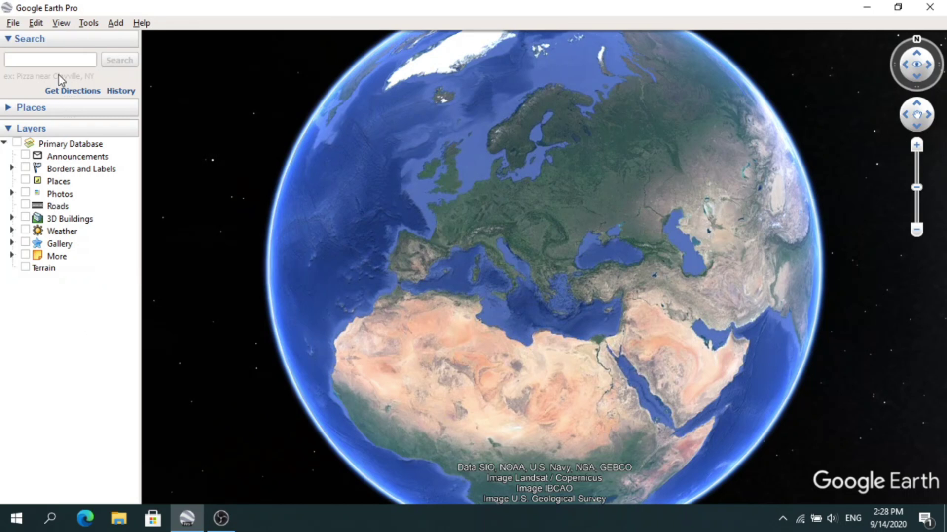
Search Google Earth for the Empire State Building, New York, using the suggestion
{"action": "left_click", "coordinate": [55, 60]}
{"action": "type", "text": "em"}
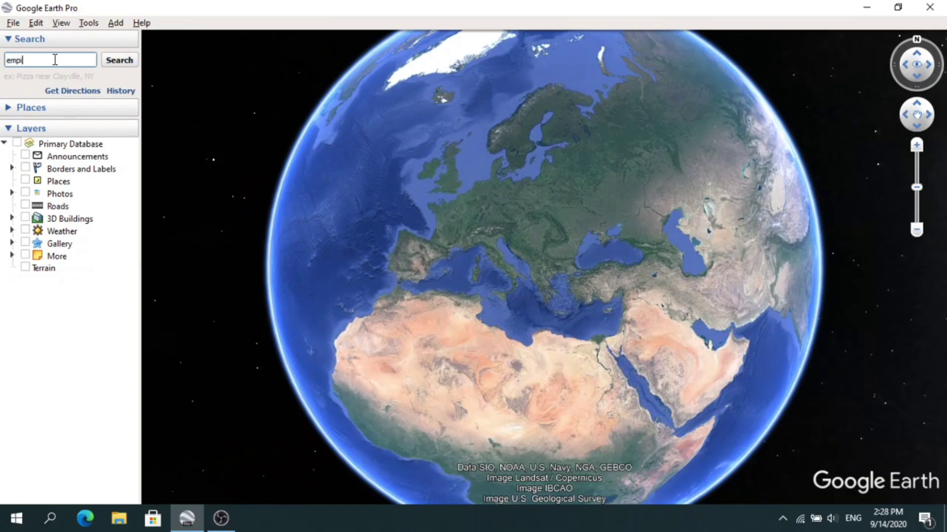
{"action": "type", "text": "pi"}
{"action": "left_click", "coordinate": [77, 79]}
{"action": "left_click", "coordinate": [112, 61]}
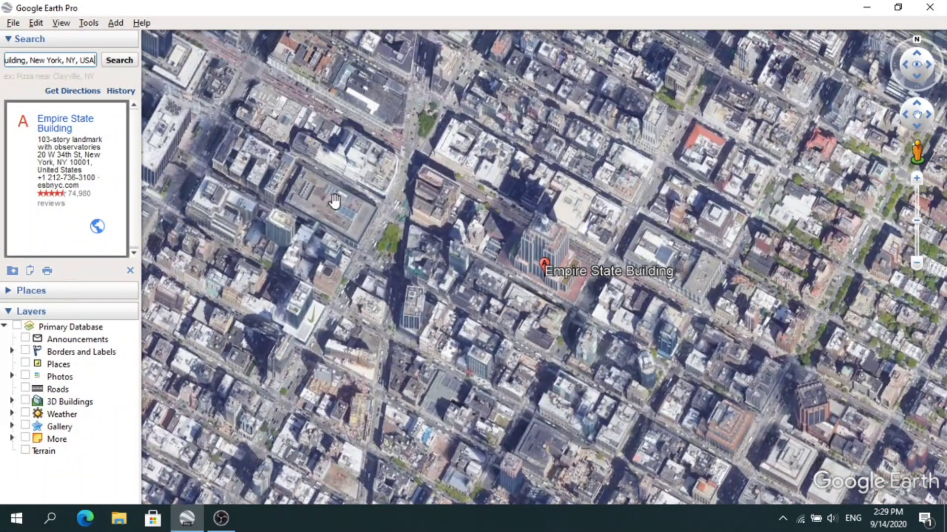
Replace the search with 'Central Park, New York, NY, USA' and fly there
{"action": "triple_click", "coordinate": [74, 60]}
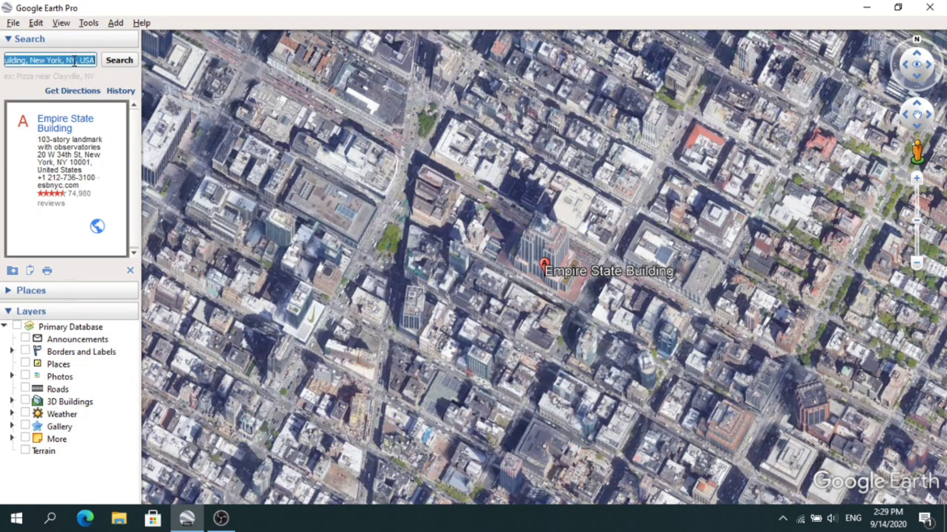
{"action": "type", "text": "Central Park, New York, NY, USA"}
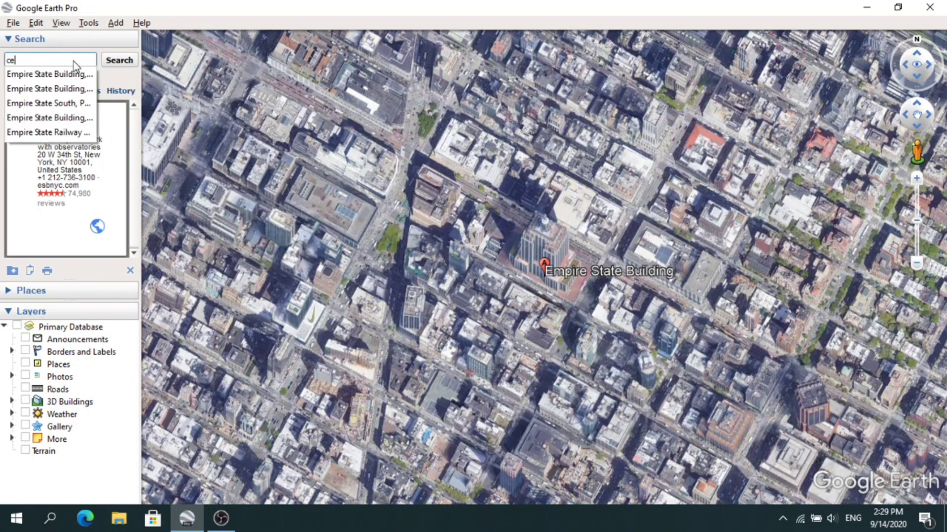
{"action": "left_click", "coordinate": [119, 60]}
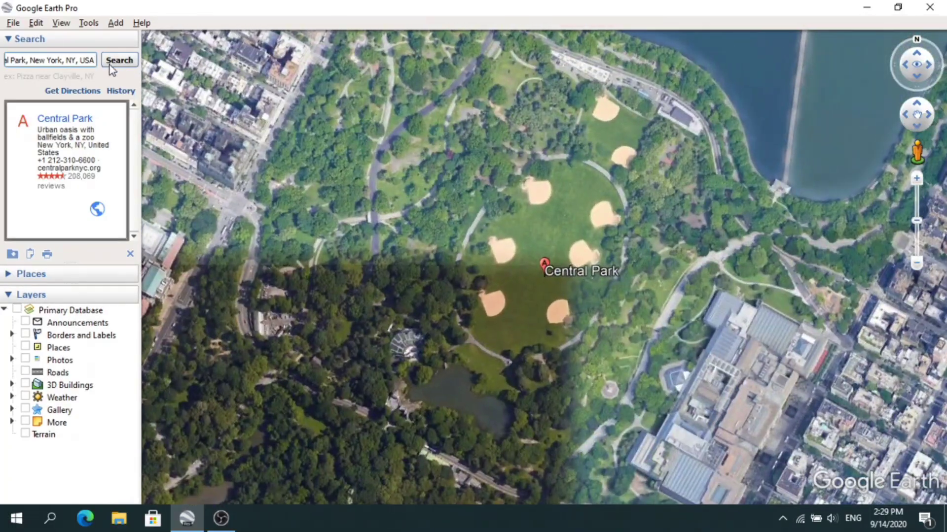
Show Search History and select the Central Park and Empire State Building entries
{"action": "left_click", "coordinate": [115, 91]}
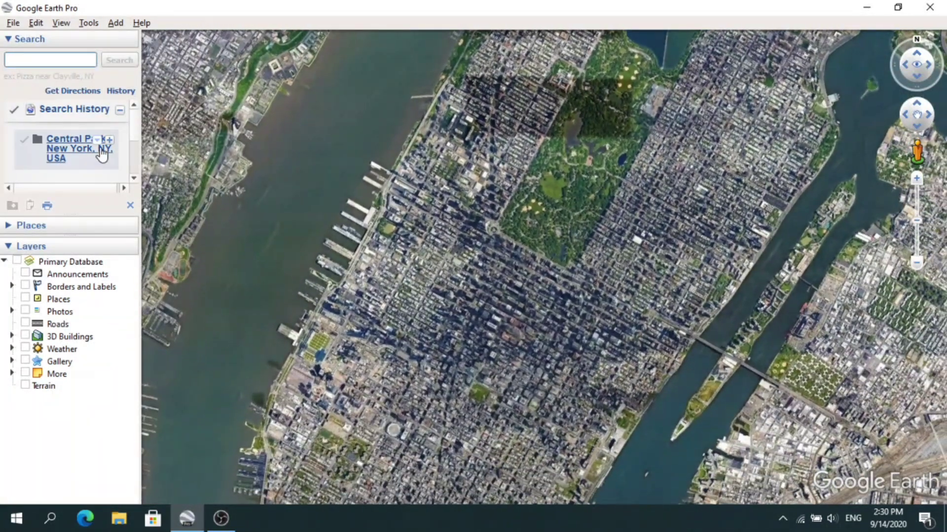
{"action": "left_click", "coordinate": [133, 178]}
{"action": "left_click", "coordinate": [99, 119]}
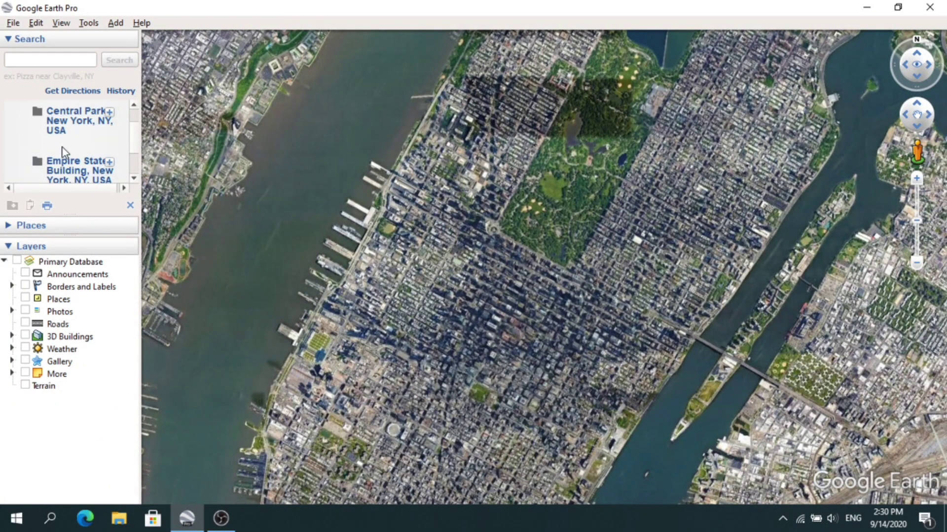
{"action": "left_click", "coordinate": [87, 170]}
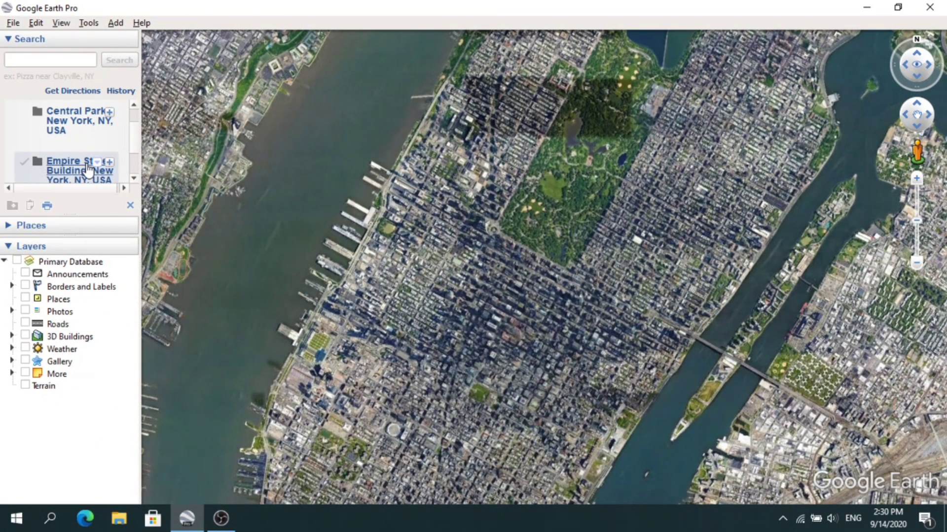
{"action": "left_click", "coordinate": [221, 518]}
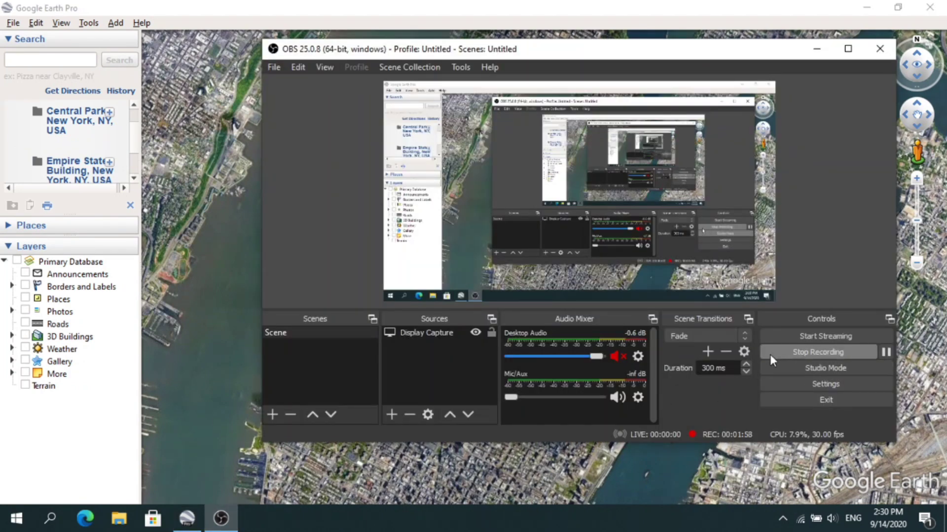
{"action": "left_click", "coordinate": [217, 97]}
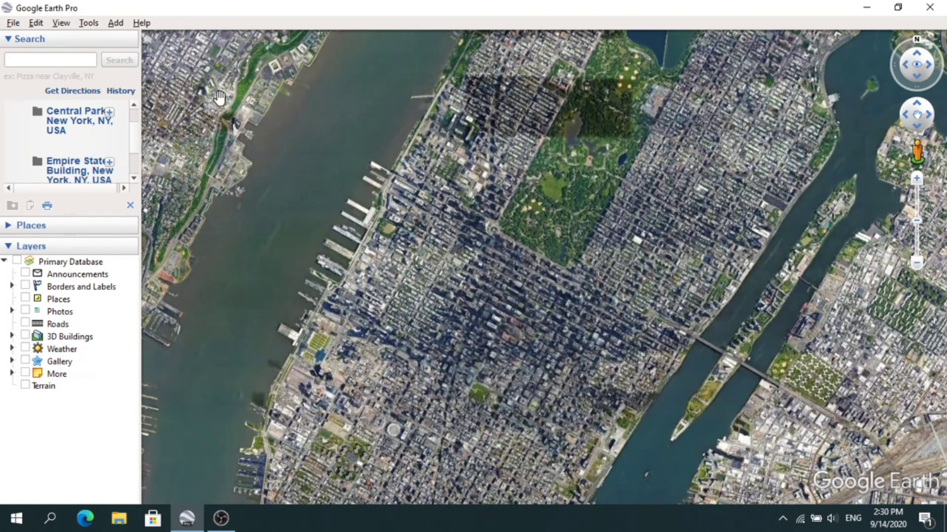
Fly between the Empire State Building and Central Park by double-clicking their history entries
{"action": "double_click", "coordinate": [77, 171]}
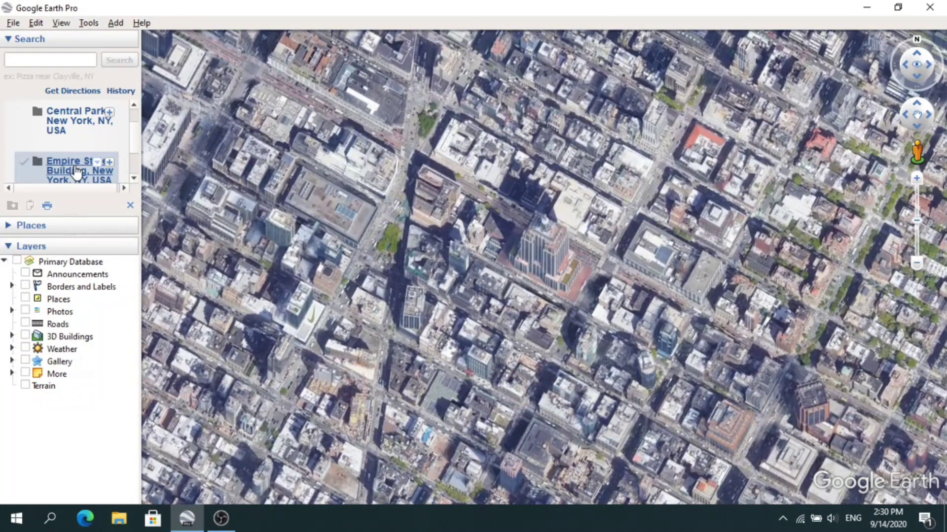
{"action": "left_click", "coordinate": [64, 124]}
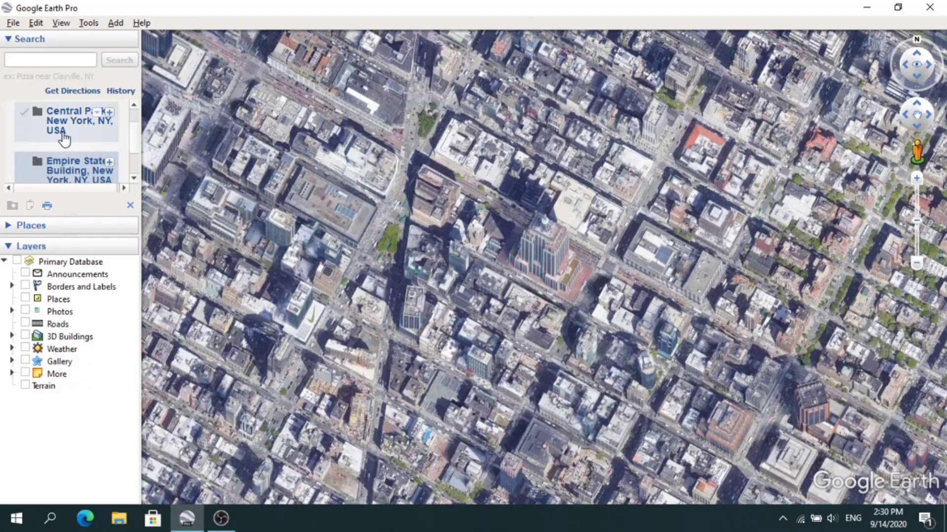
{"action": "double_click", "coordinate": [64, 125]}
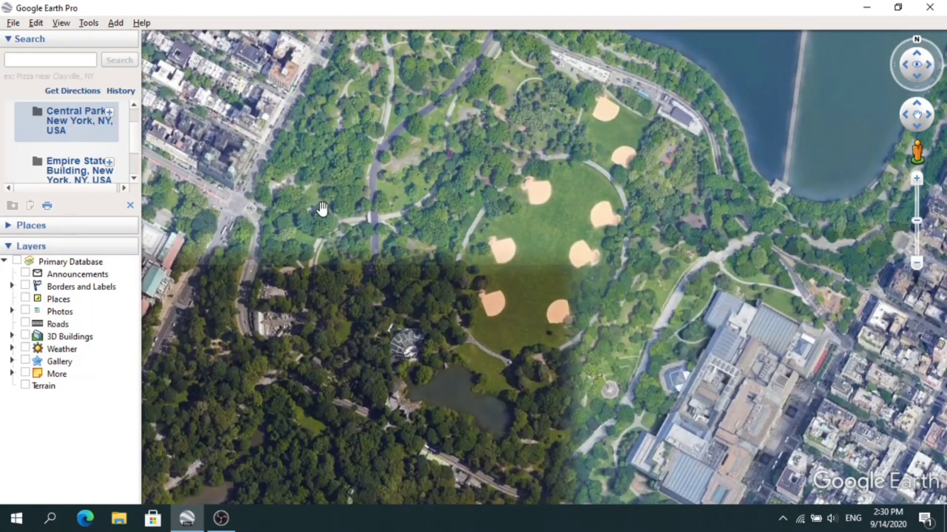
{"action": "double_click", "coordinate": [74, 173]}
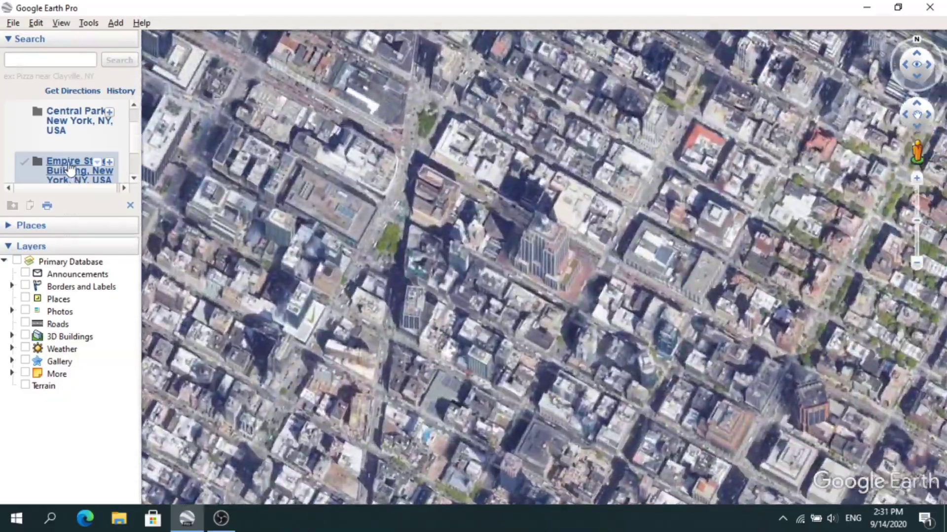
{"action": "left_click", "coordinate": [63, 128]}
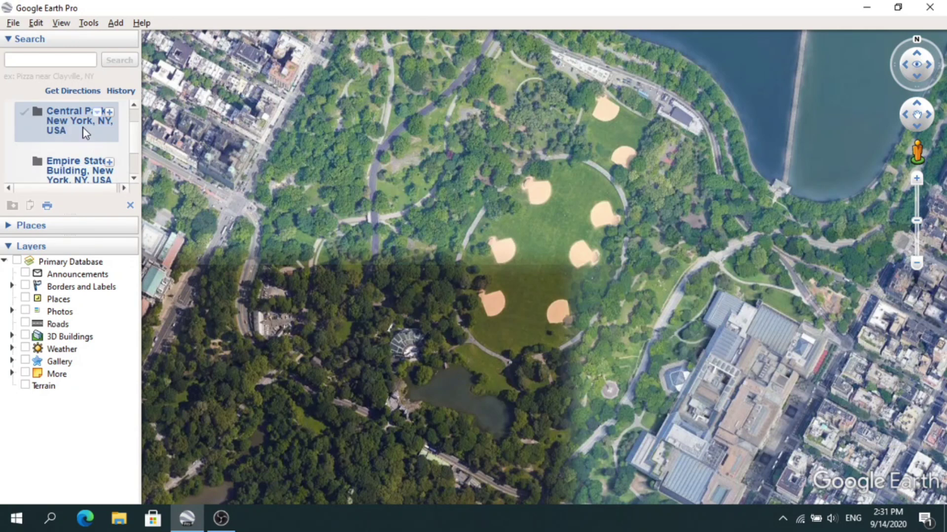
Import the 'google earth screen' recording into Filmora and drag it to the video track's start
{"action": "left_click", "coordinate": [221, 518]}
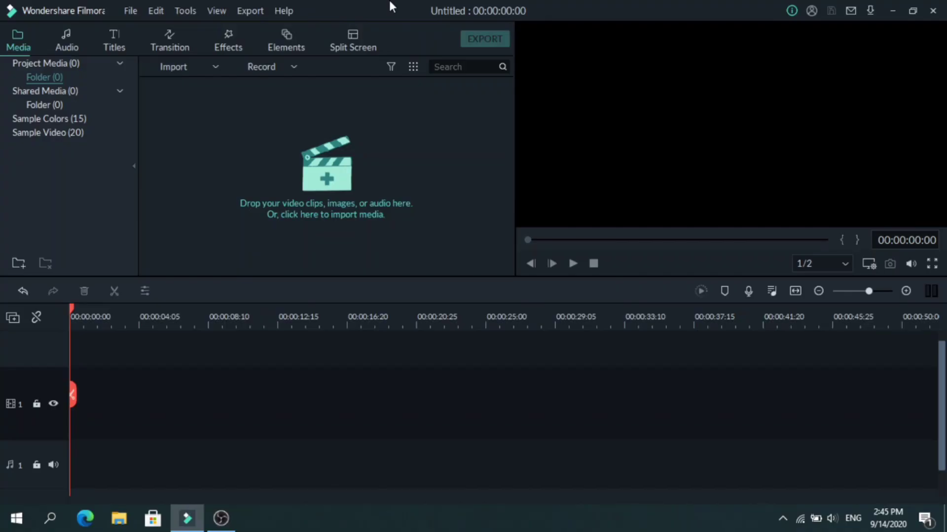
{"action": "left_click", "coordinate": [303, 180]}
{"action": "double_click", "coordinate": [158, 118]}
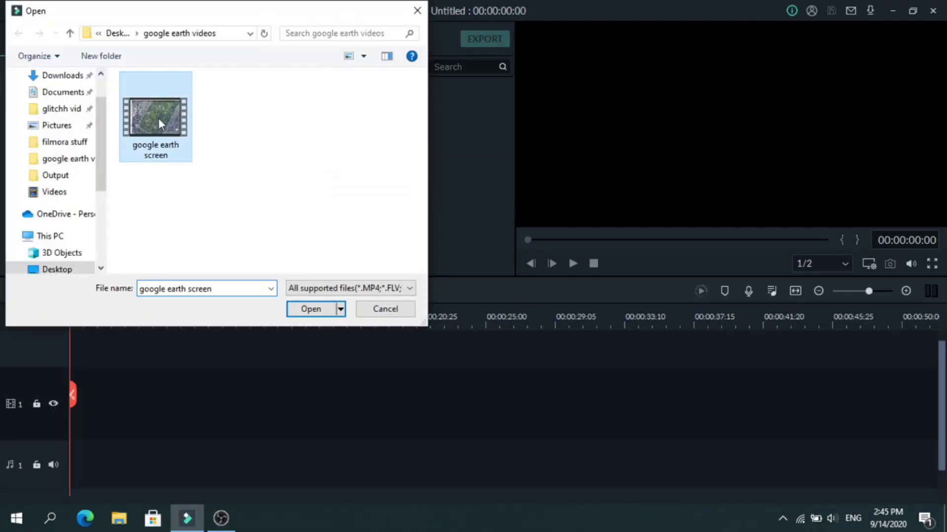
{"action": "left_click_drag", "start_coordinate": [199, 122], "coordinate": [94, 400]}
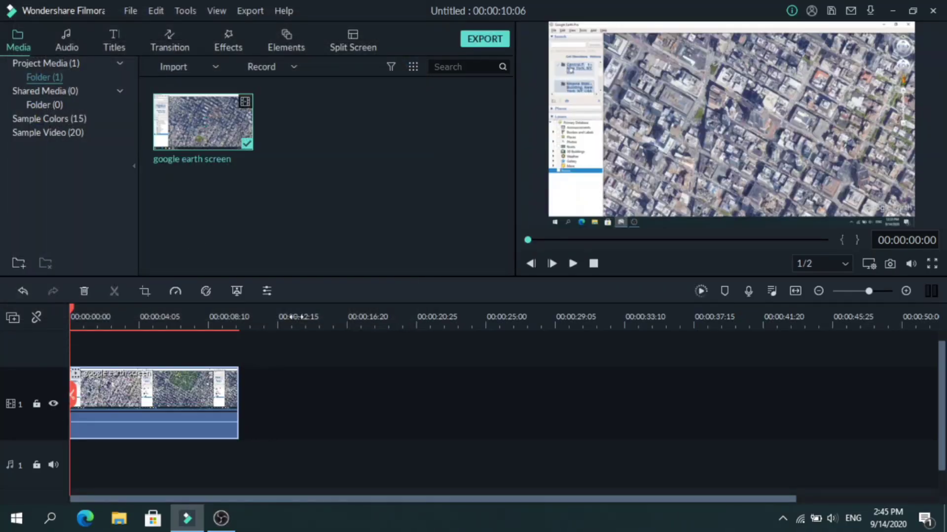
In the clip's Crop and Zoom, frame a 1006 x 566 crop around the map area
{"action": "right_click", "coordinate": [180, 386]}
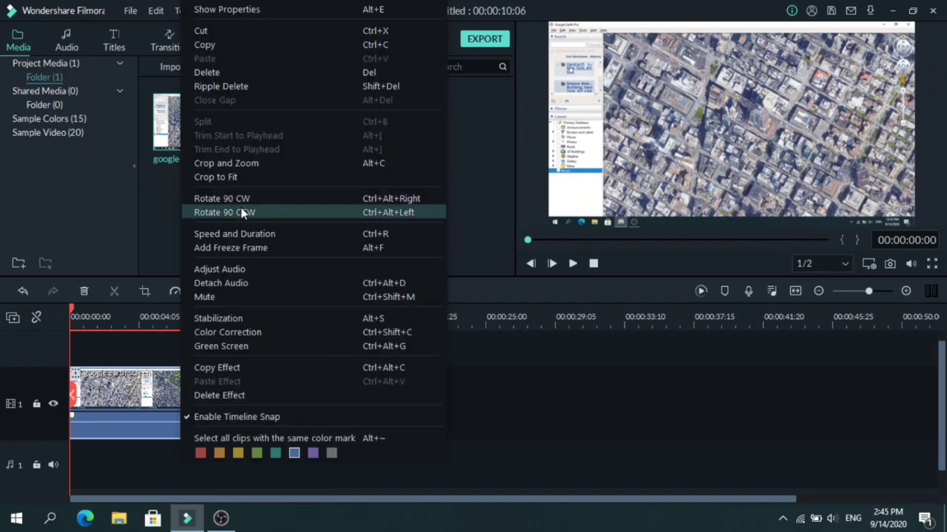
{"action": "left_click", "coordinate": [259, 165]}
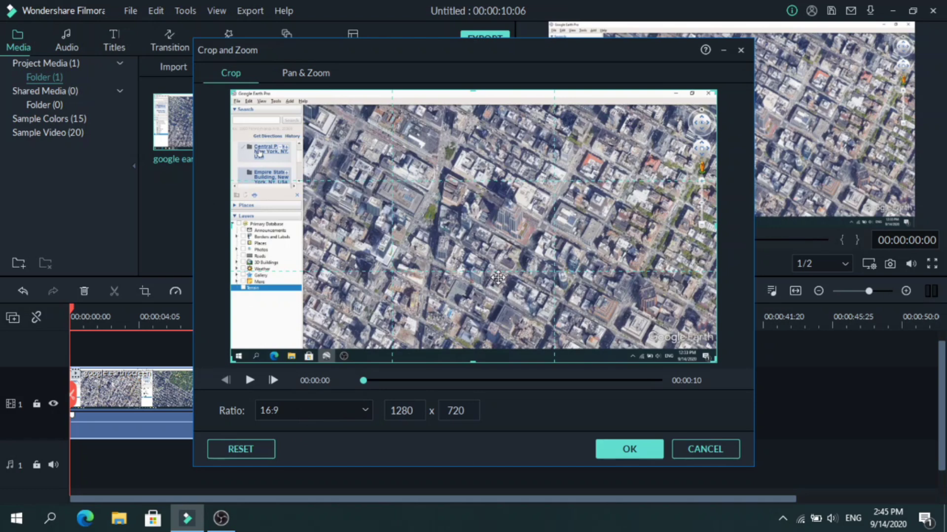
{"action": "left_click_drag", "start_coordinate": [228, 364], "coordinate": [309, 327]}
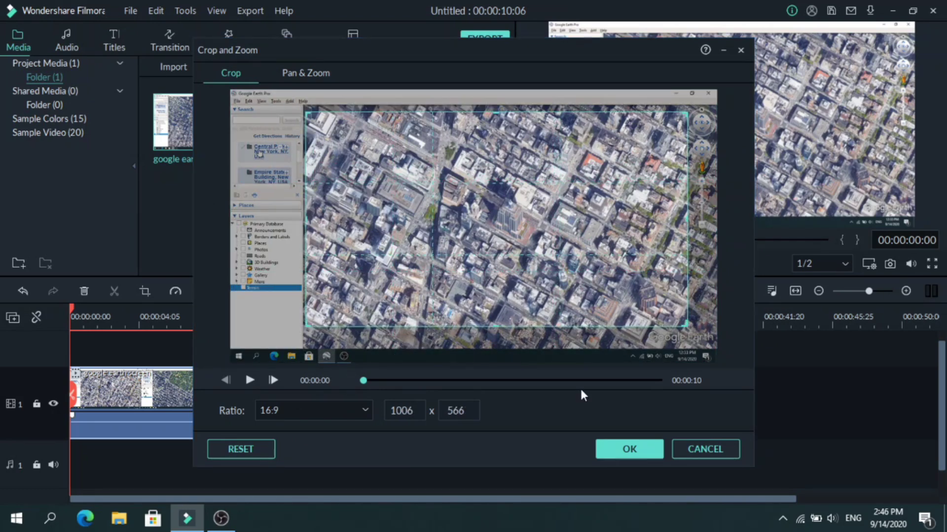
Apply the crop, then split the clip at 00:00:01:15
{"action": "left_click", "coordinate": [629, 449]}
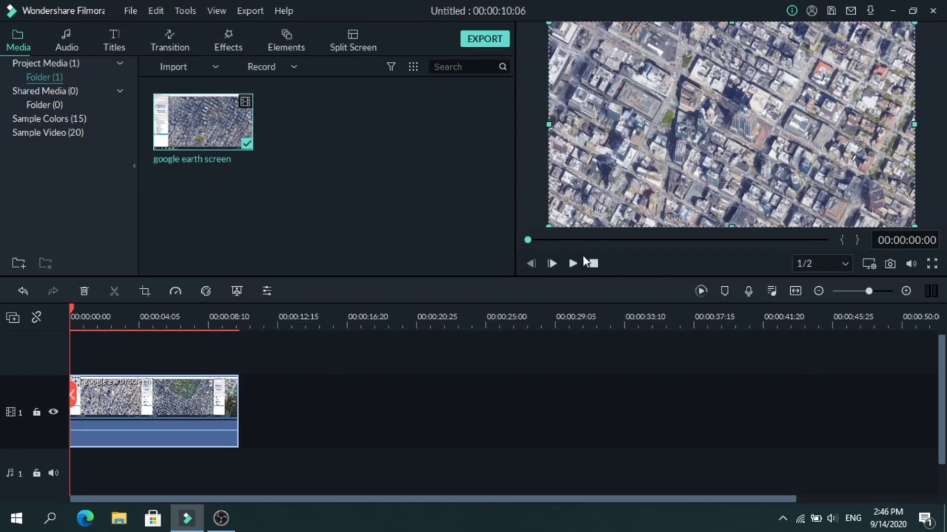
{"action": "left_click", "coordinate": [145, 339]}
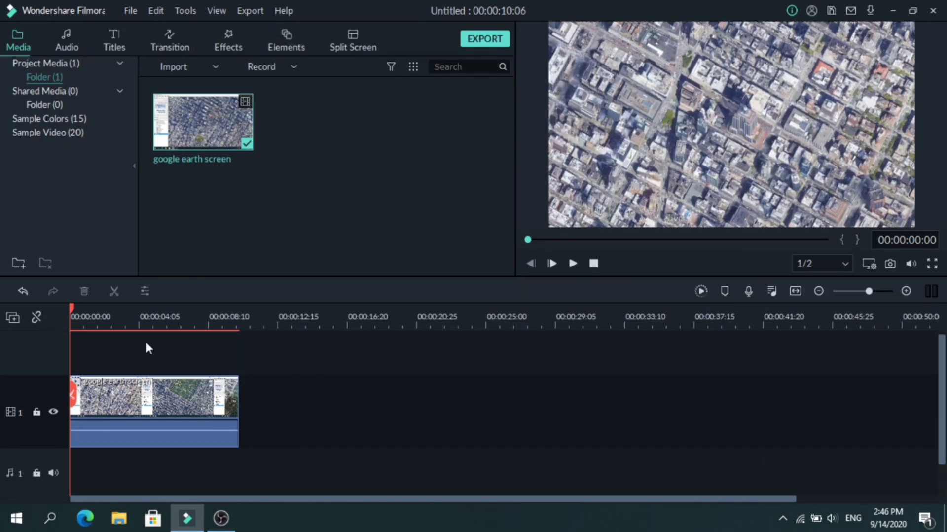
{"action": "key", "text": "space"}
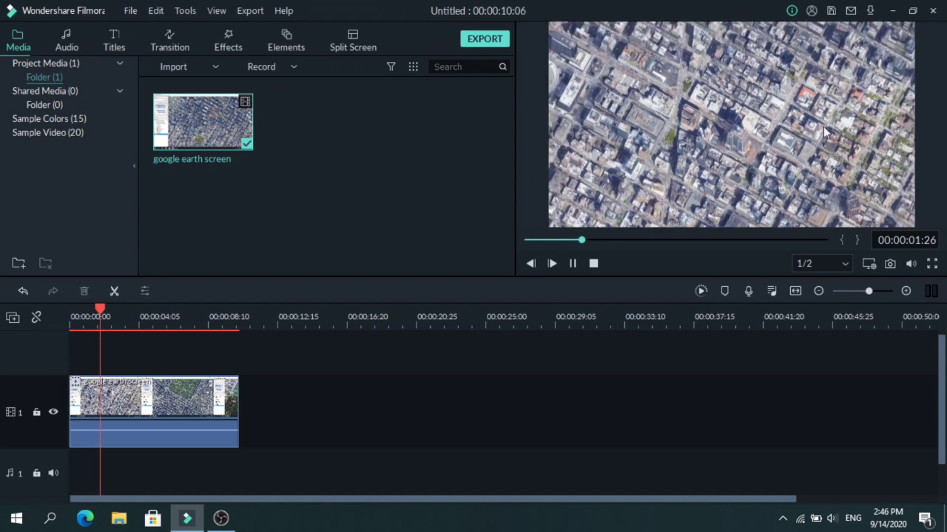
{"action": "scroll", "coordinate": [546, 352], "scroll_direction": "up", "scroll_amount": 1}
{"action": "key", "text": "space"}
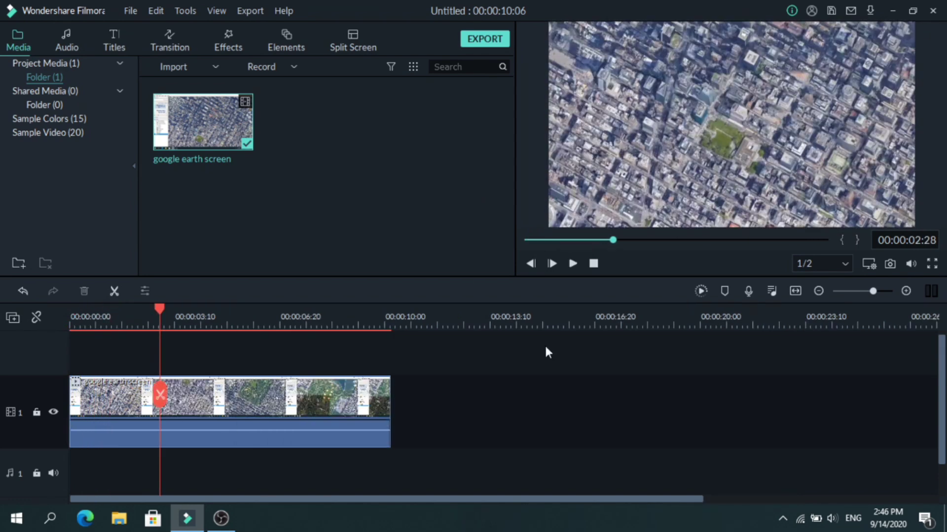
{"action": "left_click", "coordinate": [795, 291]}
{"action": "left_click", "coordinate": [134, 320]}
{"action": "left_click_drag", "start_coordinate": [134, 321], "coordinate": [202, 321]}
{"action": "key", "text": "Left"}
{"action": "key", "text": "Left"}
{"action": "key", "text": "Left"}
{"action": "key", "text": "Left"}
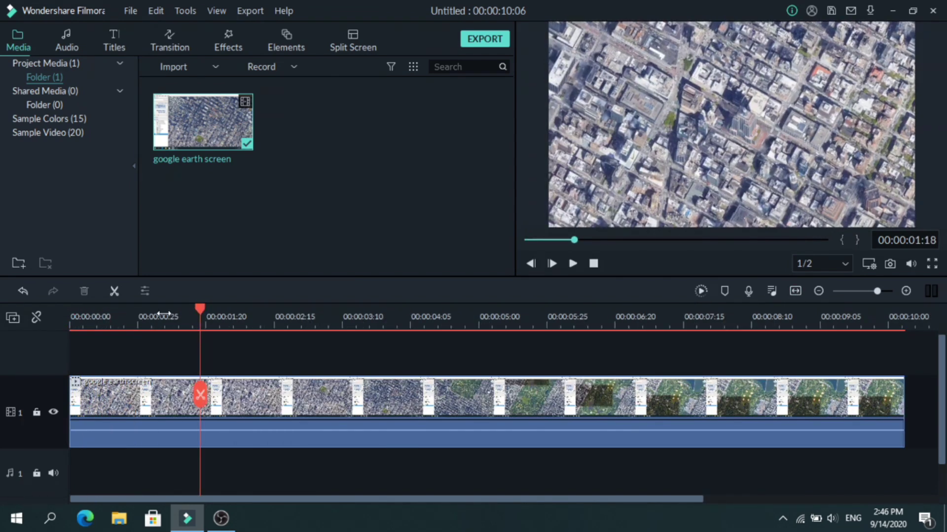
{"action": "key", "text": "Left"}
{"action": "key", "text": "Right"}
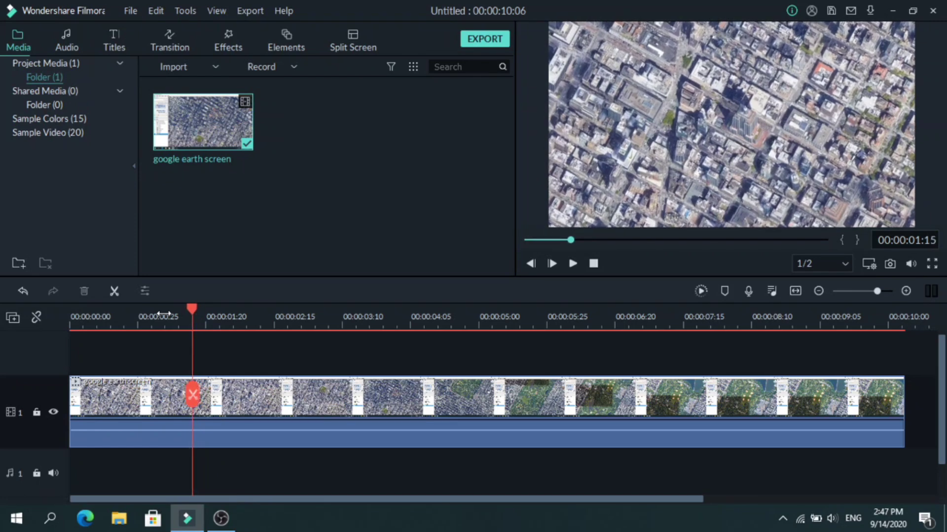
{"action": "double_click", "coordinate": [193, 394]}
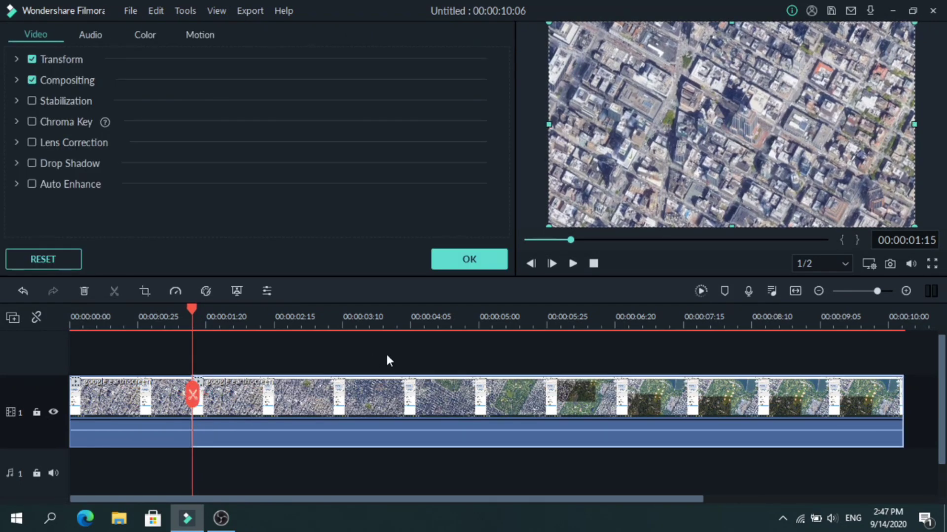
Make a second split at 00:00:08:10 and play back to review the cuts
{"action": "left_click", "coordinate": [640, 323]}
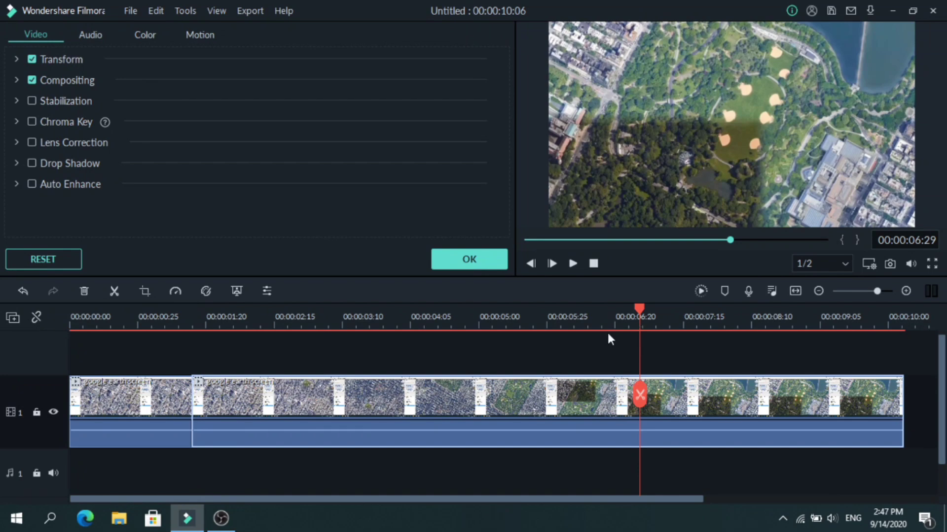
{"action": "key", "text": "space"}
{"action": "key", "text": "space"}
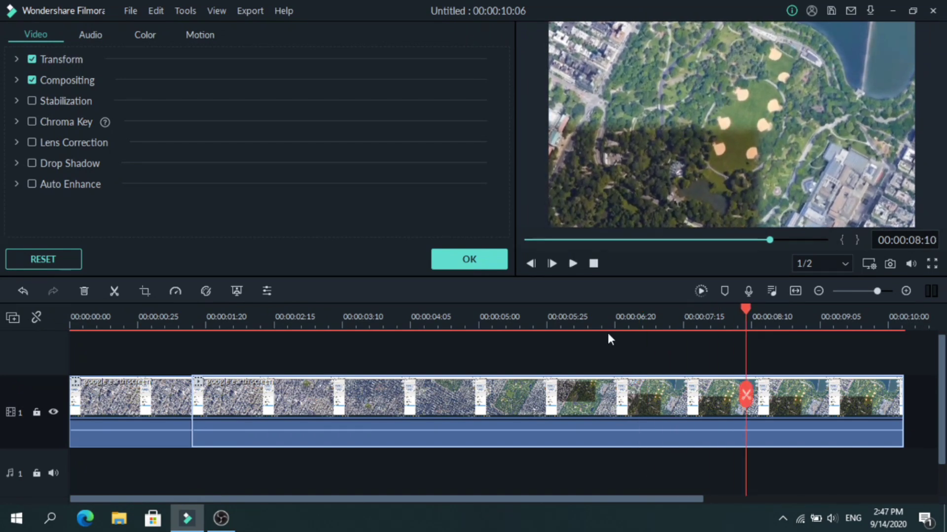
{"action": "left_click", "coordinate": [746, 394]}
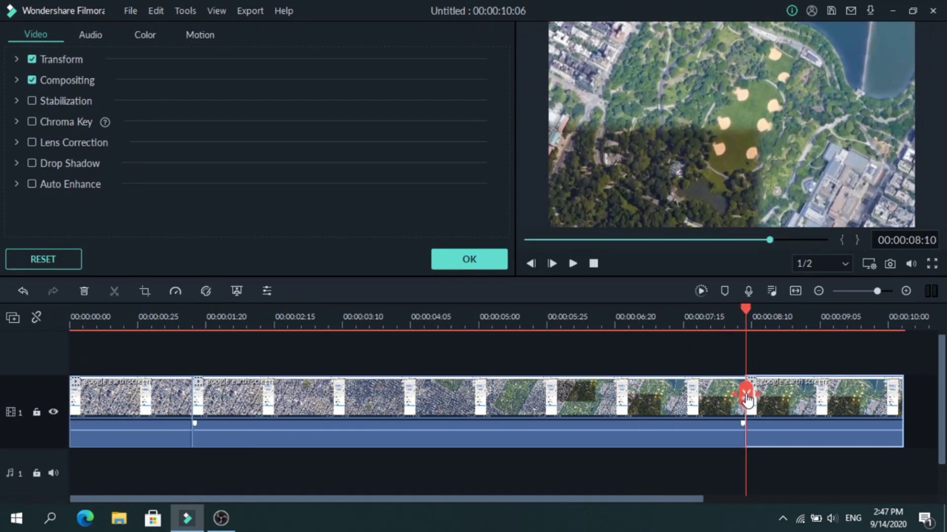
{"action": "left_click", "coordinate": [203, 321]}
{"action": "key", "text": "space"}
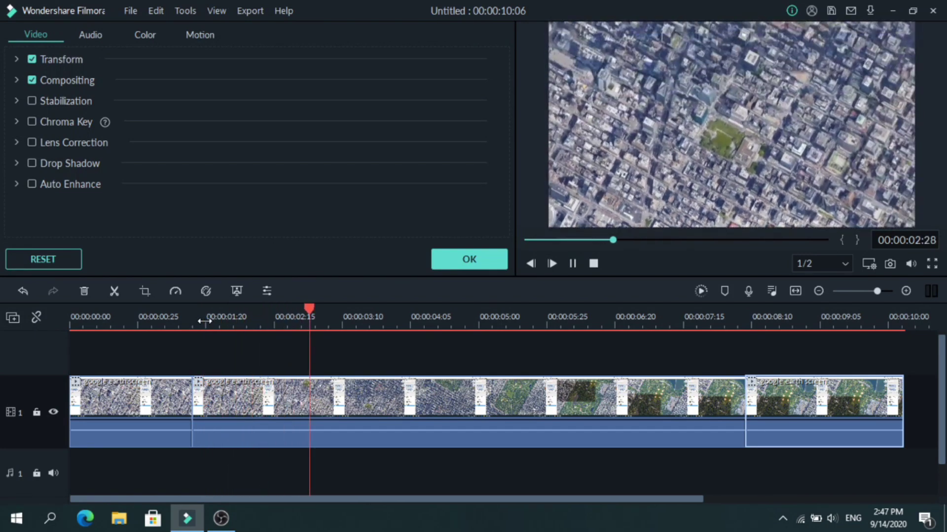
{"action": "key", "text": "space"}
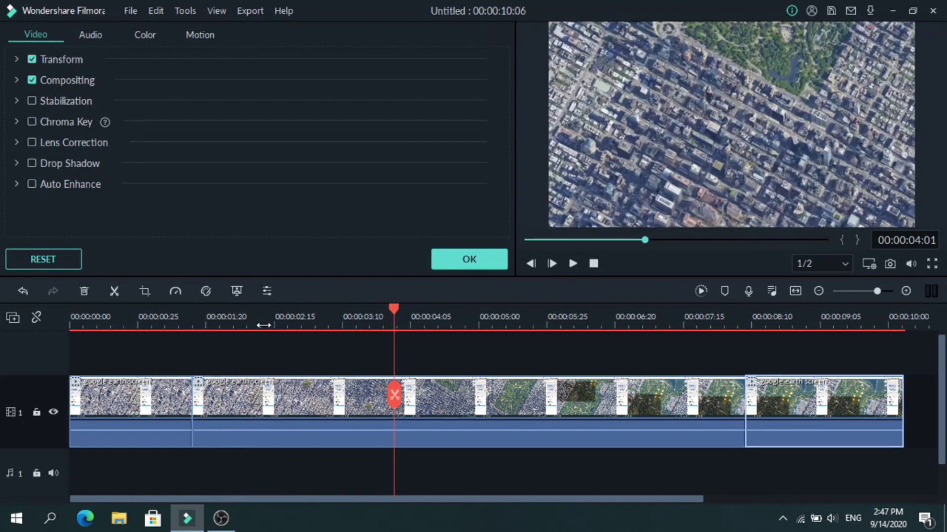
Set the middle clip's speed to Fast 2x
{"action": "left_click", "coordinate": [348, 402]}
{"action": "left_click", "coordinate": [179, 294]}
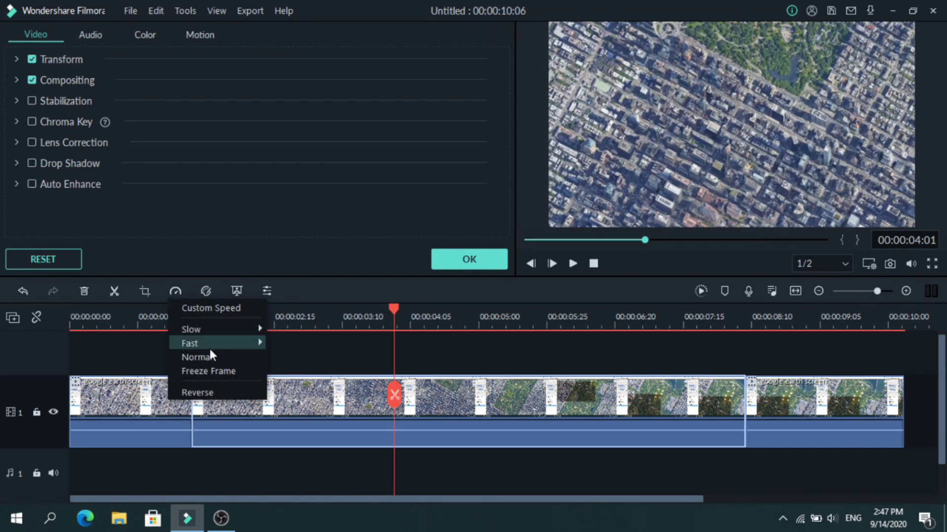
{"action": "mouse_move", "coordinate": [221, 346]}
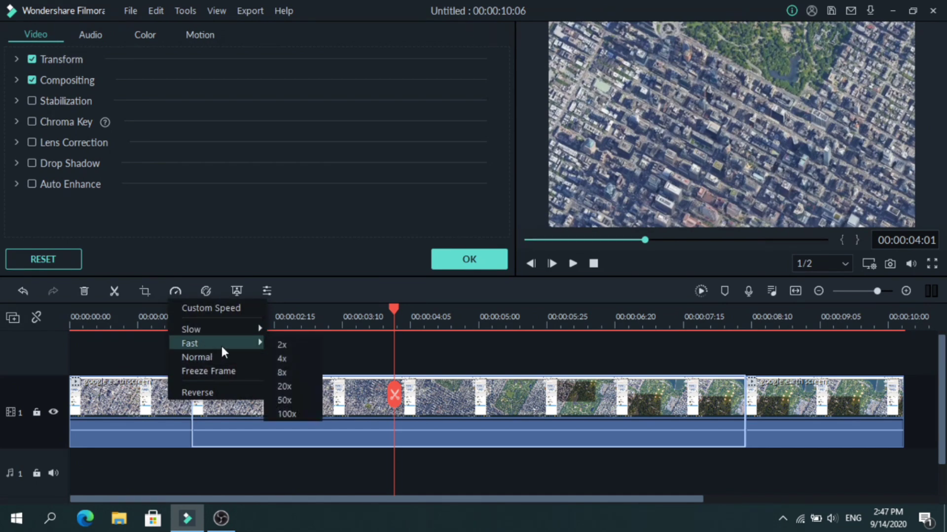
{"action": "left_click", "coordinate": [287, 345]}
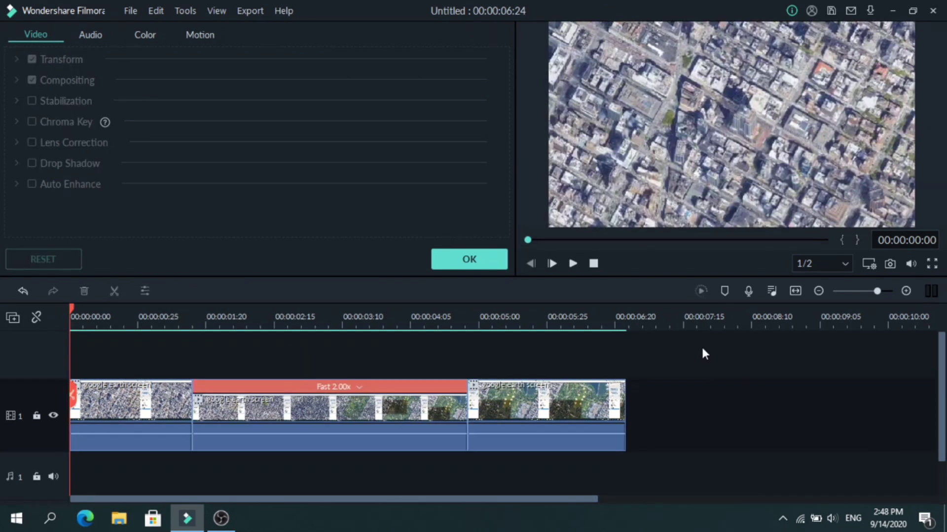
Place the Default Title on the track above the video
{"action": "left_click", "coordinate": [795, 291]}
{"action": "left_click", "coordinate": [235, 333]}
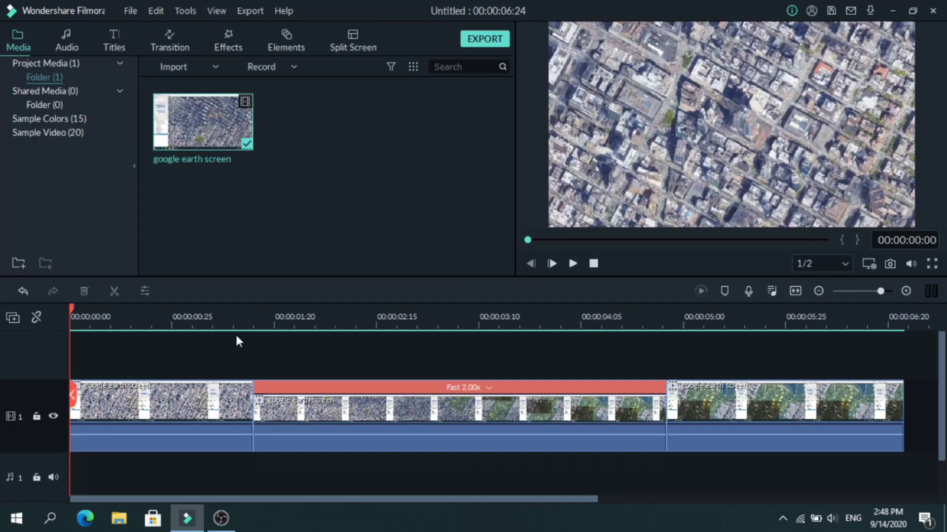
{"action": "left_click", "coordinate": [115, 41]}
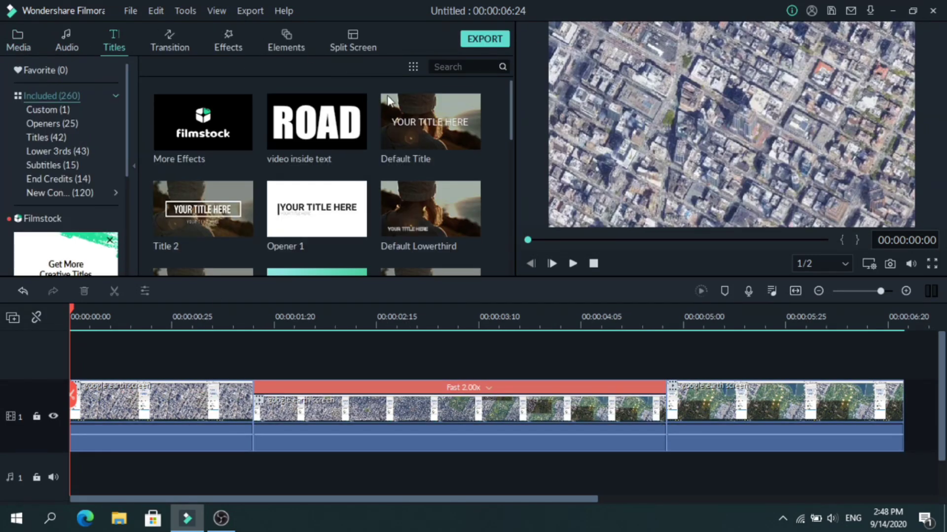
{"action": "left_click_drag", "start_coordinate": [394, 114], "coordinate": [55, 354]}
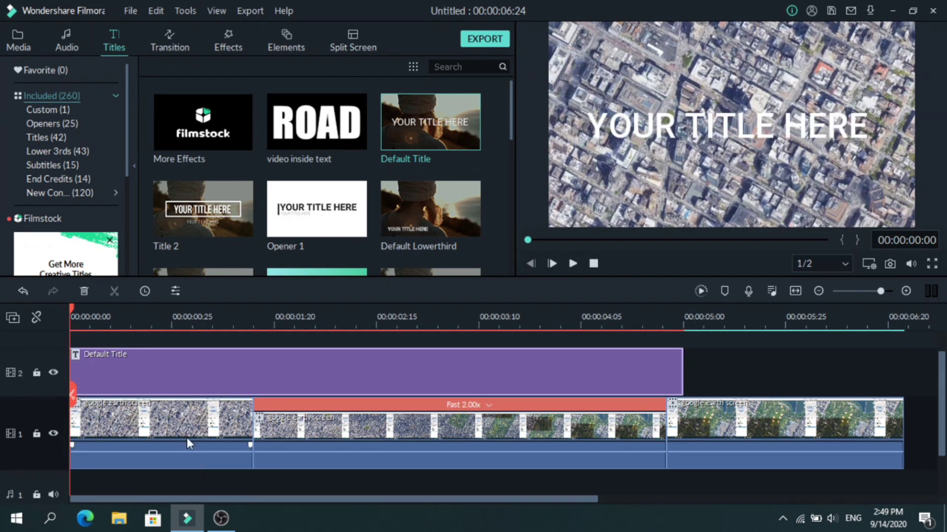
Split the title at 00:00:01:15 and delete its second part
{"action": "double_click", "coordinate": [260, 422]}
{"action": "double_click", "coordinate": [245, 370]}
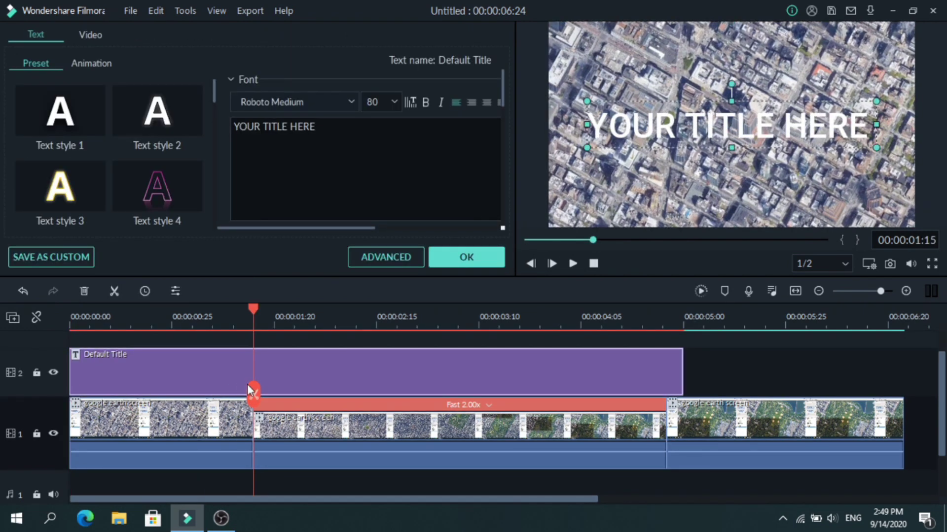
{"action": "left_click", "coordinate": [253, 393]}
{"action": "right_click", "coordinate": [309, 360]}
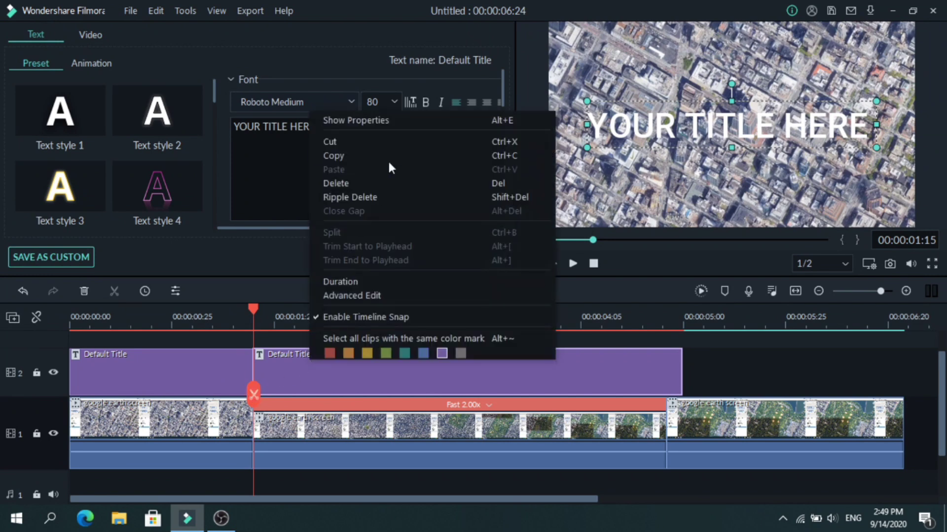
{"action": "left_click", "coordinate": [389, 183]}
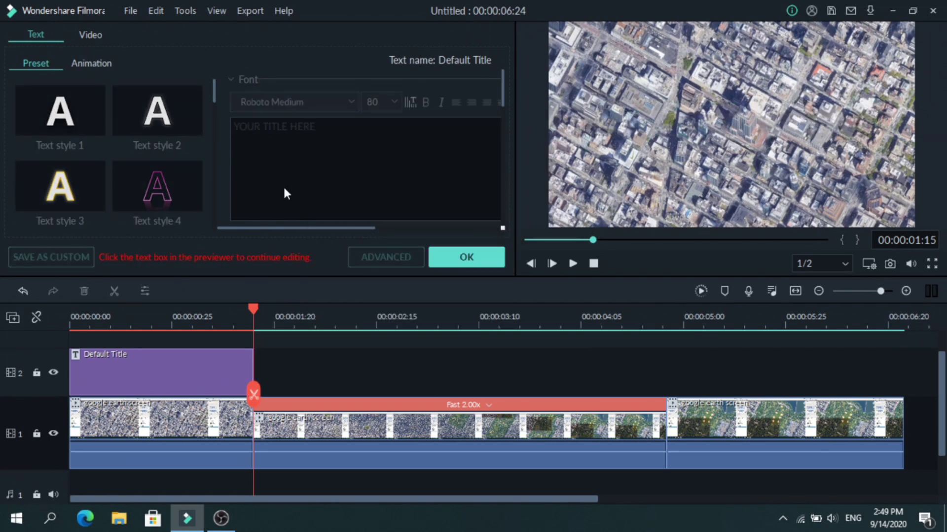
Open the title in Advanced Text Edit and delete its placeholder text box
{"action": "double_click", "coordinate": [159, 357]}
{"action": "left_click", "coordinate": [378, 257]}
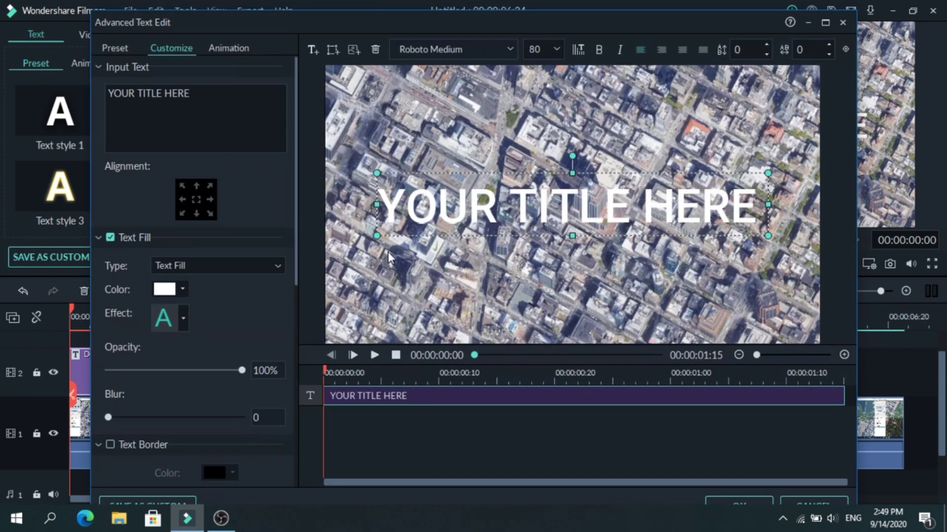
{"action": "left_click", "coordinate": [375, 50]}
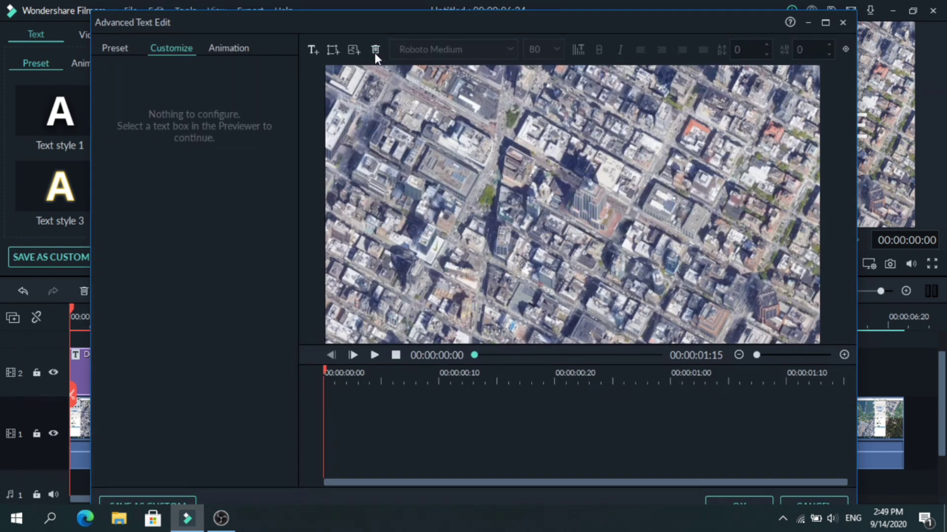
Insert a circle shape and clear its TEXT HERE placeholder text
{"action": "left_click", "coordinate": [330, 48]}
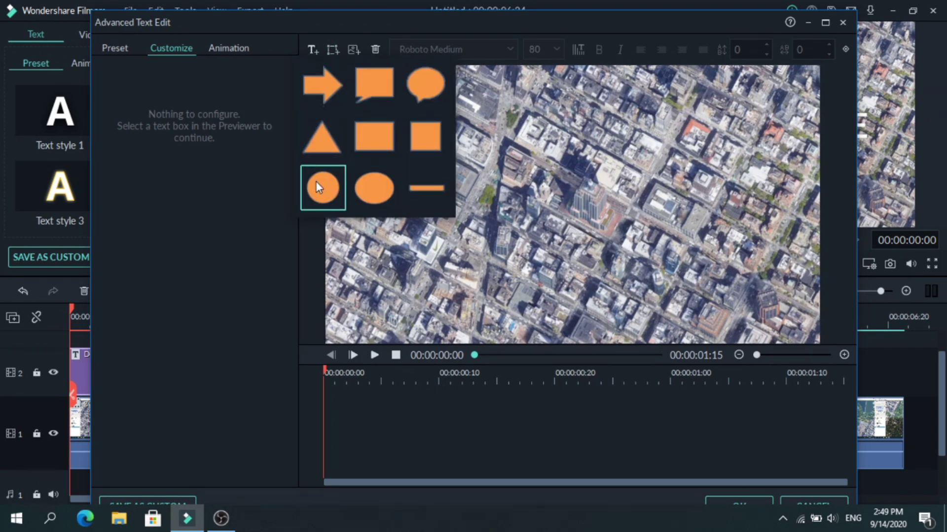
{"action": "left_click", "coordinate": [318, 186]}
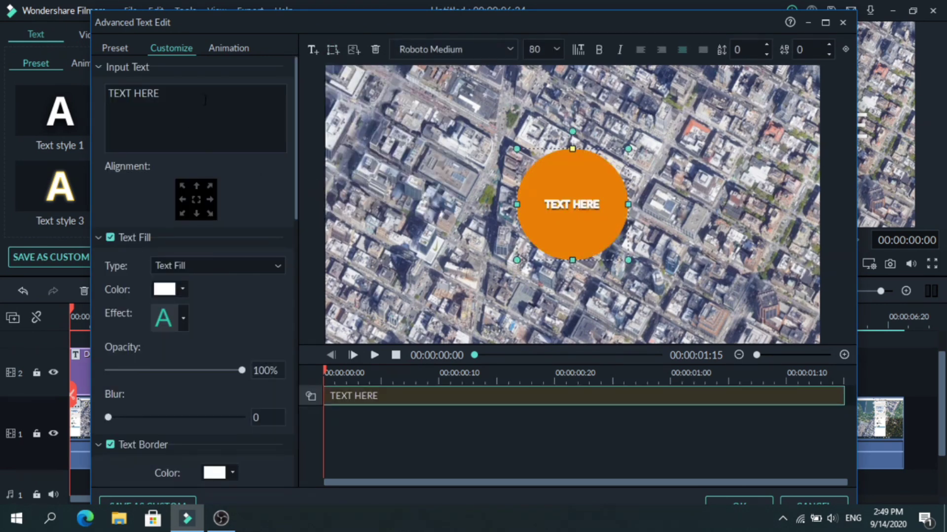
{"action": "key", "text": "ctrl+a"}
{"action": "key", "text": "BackSpace"}
{"action": "left_click_drag", "start_coordinate": [296, 125], "coordinate": [292, 395]}
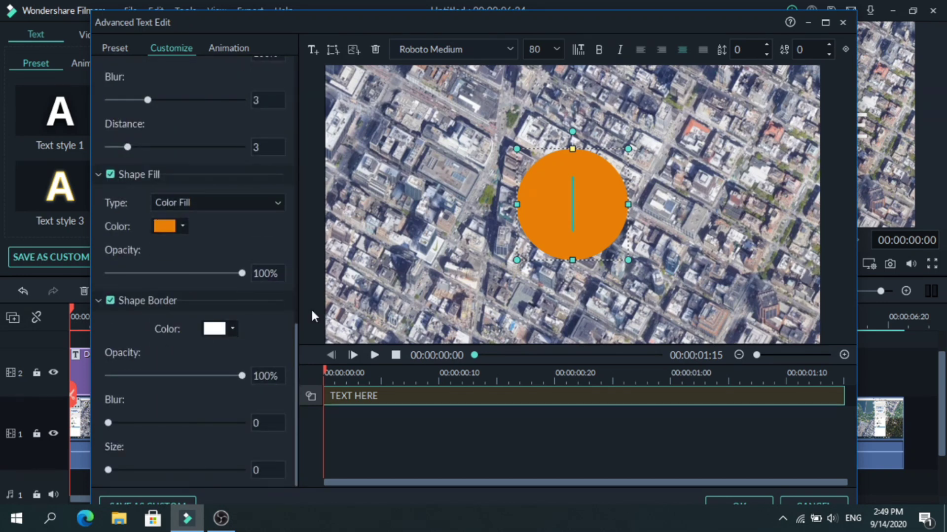
Style the circle light blue at 71% opacity with a size-5 white border
{"action": "left_click", "coordinate": [182, 225]}
{"action": "left_click", "coordinate": [156, 246]}
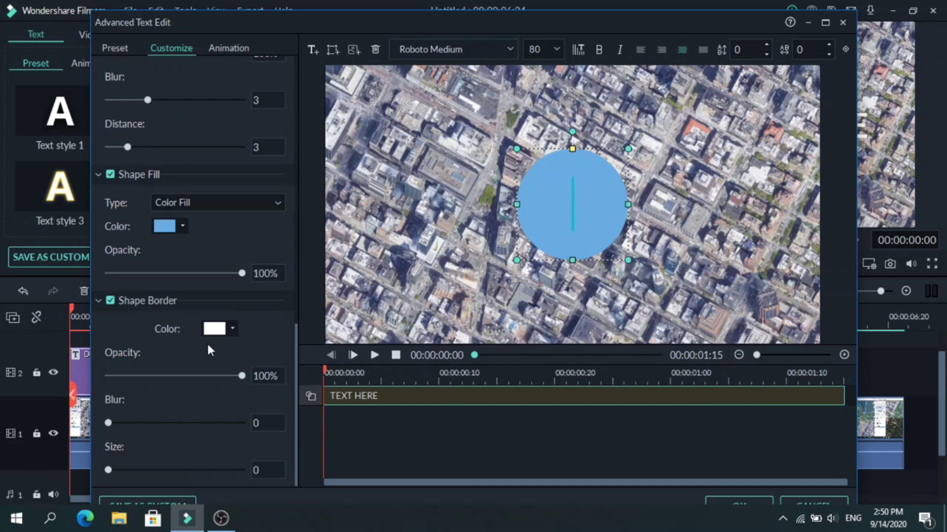
{"action": "left_click_drag", "start_coordinate": [108, 472], "coordinate": [121, 469]}
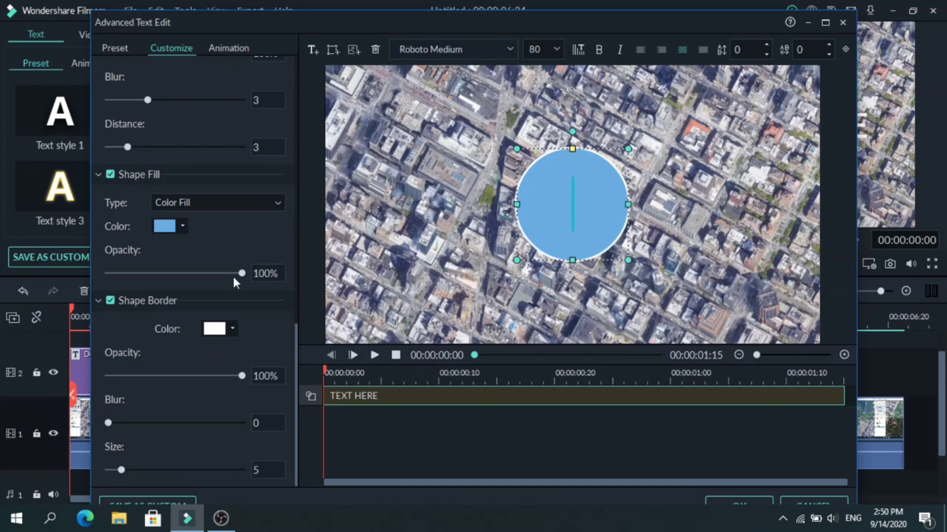
{"action": "left_click_drag", "start_coordinate": [242, 274], "coordinate": [205, 275]}
{"action": "left_click_drag", "start_coordinate": [516, 260], "coordinate": [588, 211]}
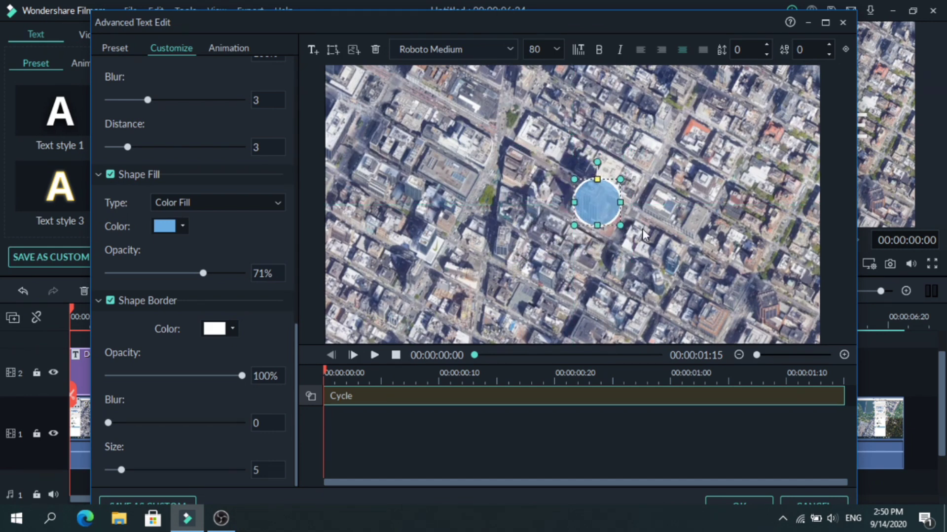
Apply the Boom! animation preset to the circle marker
{"action": "left_click", "coordinate": [235, 48]}
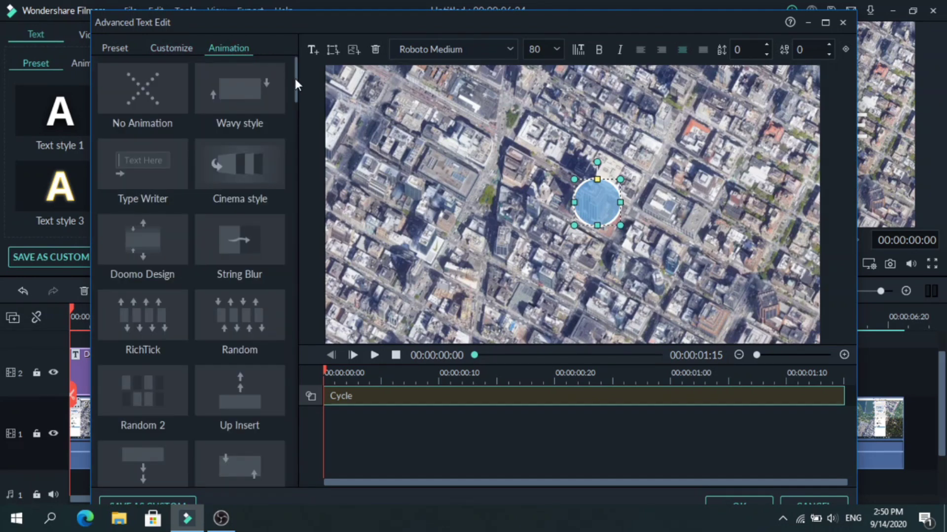
{"action": "left_click_drag", "start_coordinate": [294, 76], "coordinate": [294, 203]}
{"action": "left_click", "coordinate": [238, 161]}
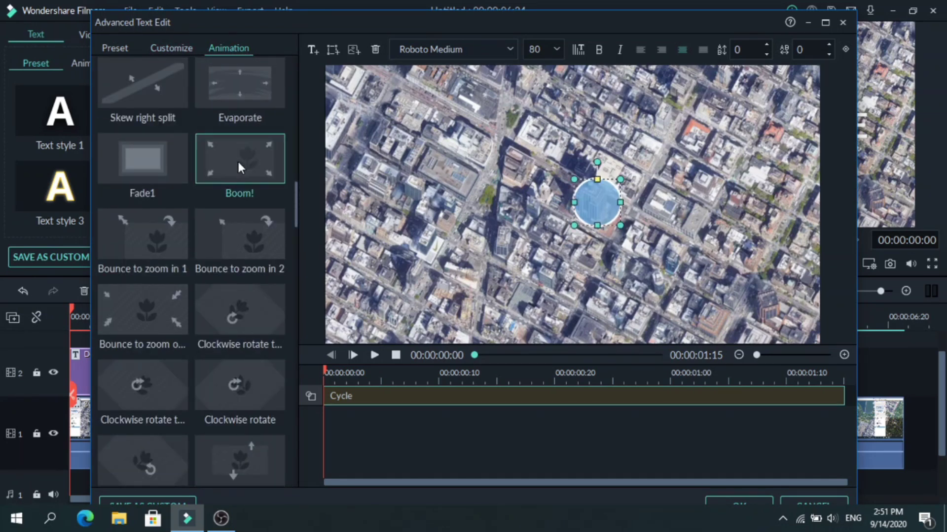
Add a new text box reading 'Empire State' to the title
{"action": "left_click", "coordinate": [311, 50]}
{"action": "left_click", "coordinate": [180, 47]}
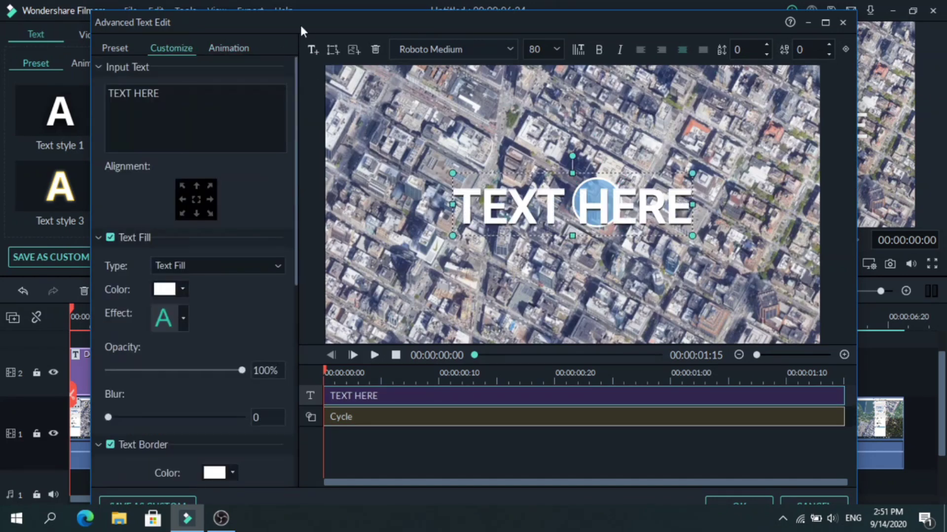
{"action": "left_click_drag", "start_coordinate": [215, 106], "coordinate": [106, 95]}
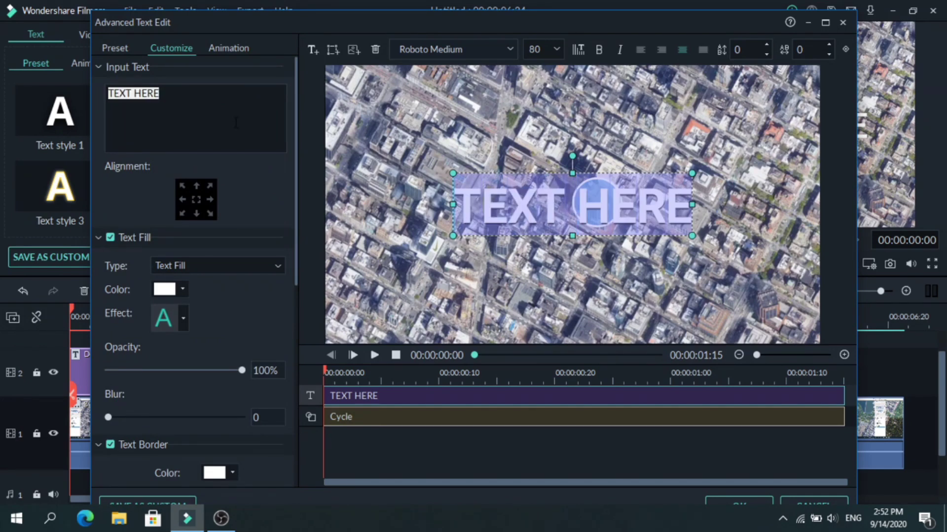
{"action": "type", "text": "Empire State"}
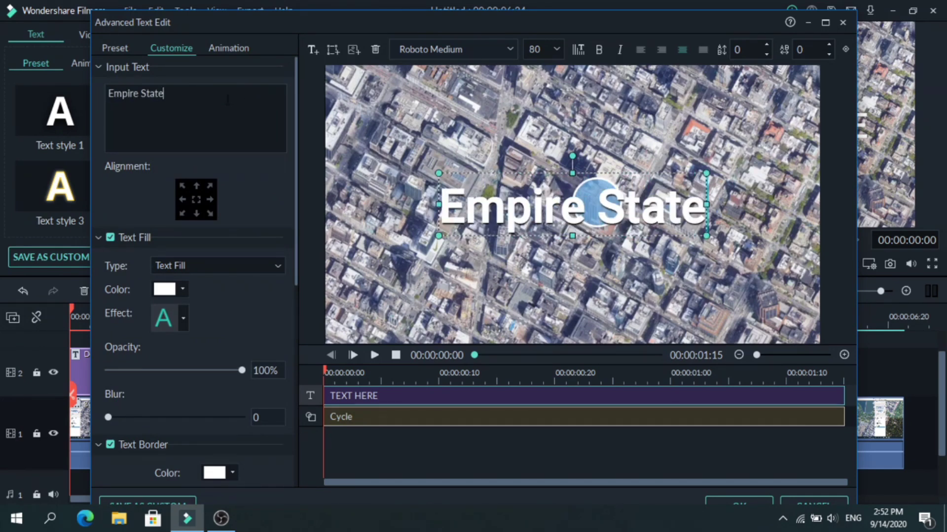
Set the 'Empire State' label font to Impact with a black text border
{"action": "left_click", "coordinate": [511, 50]}
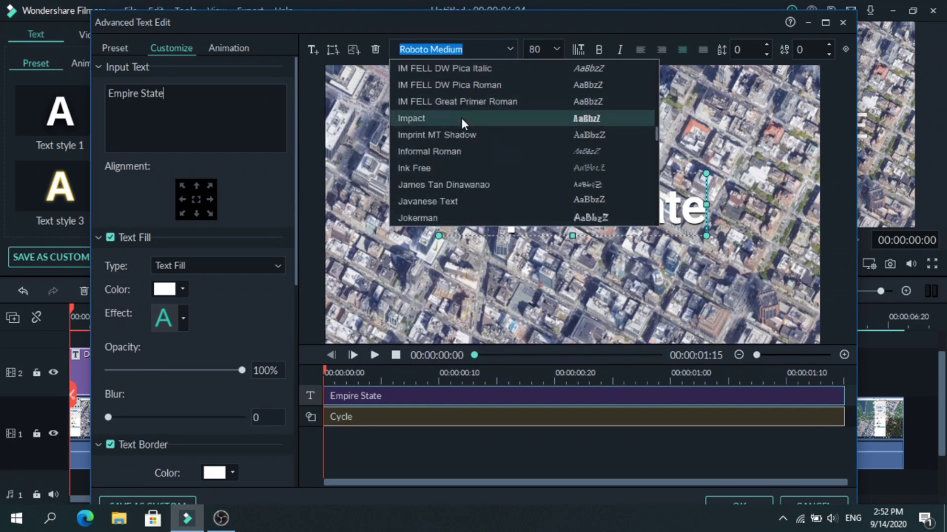
{"action": "left_click", "coordinate": [460, 118]}
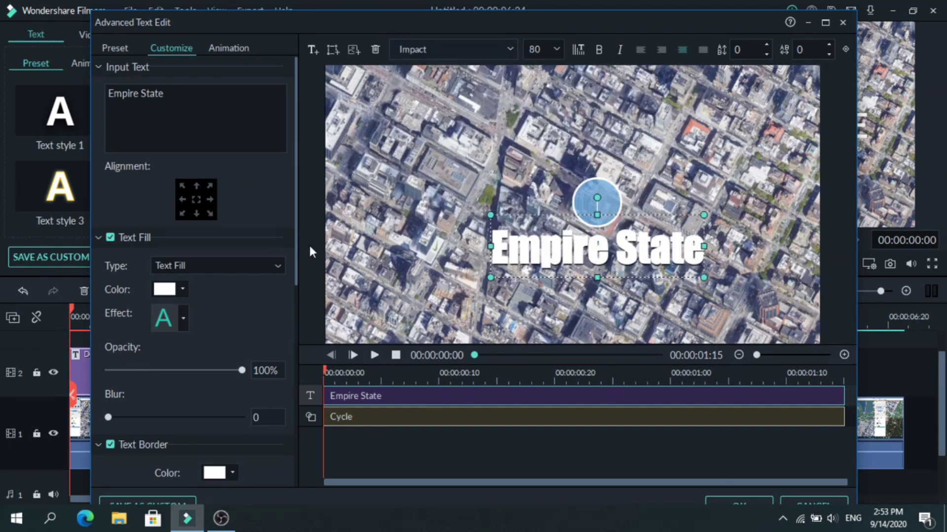
{"action": "left_click_drag", "start_coordinate": [298, 245], "coordinate": [287, 330]}
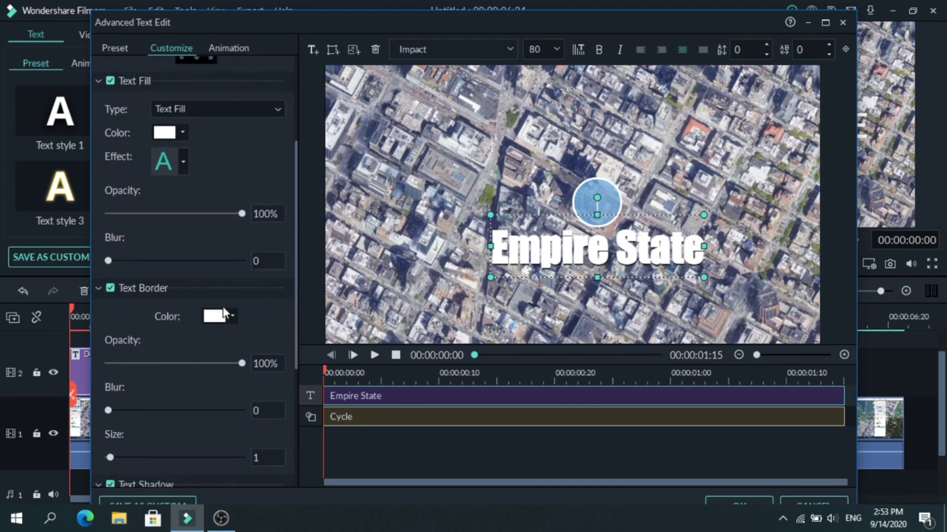
{"action": "left_click", "coordinate": [232, 316]}
{"action": "left_click", "coordinate": [205, 379]}
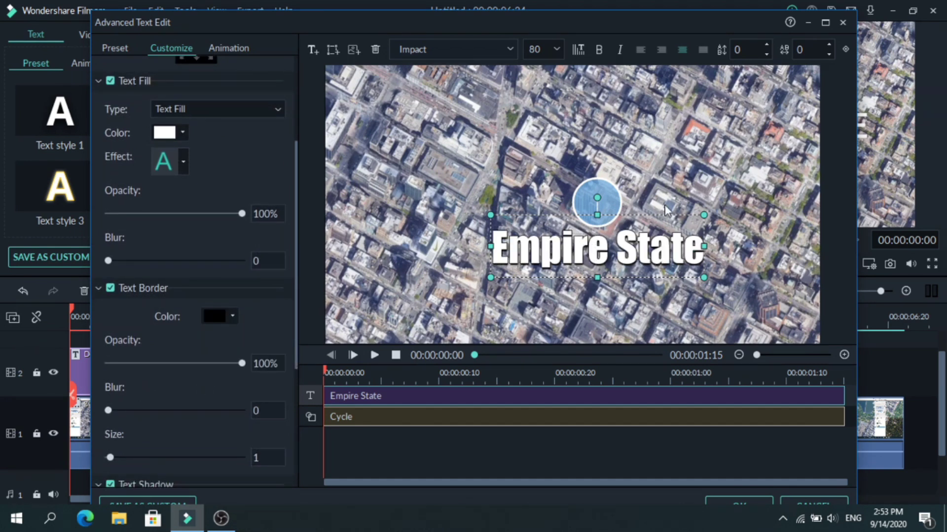
{"action": "left_click", "coordinate": [223, 49]}
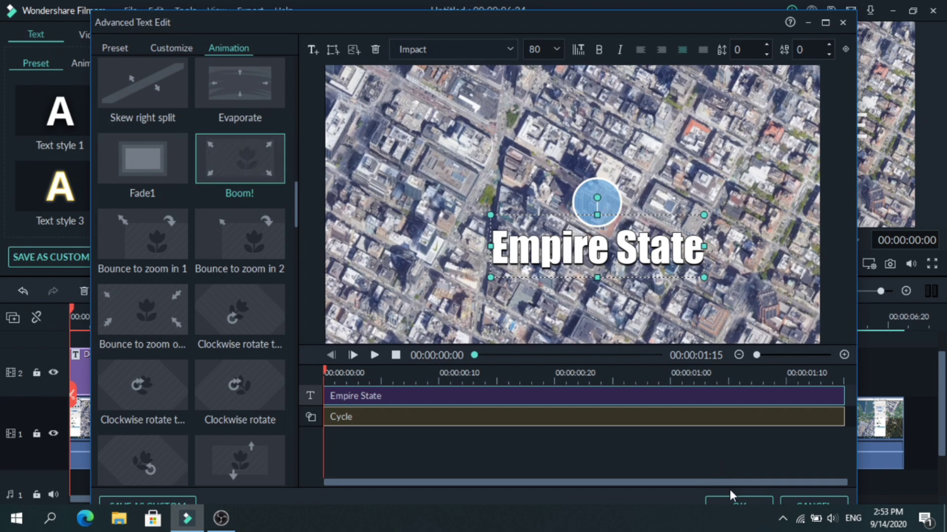
Apply the title edits, lock tracks 1 and 2, and paste a title copy onto track 3
{"action": "left_click", "coordinate": [734, 500]}
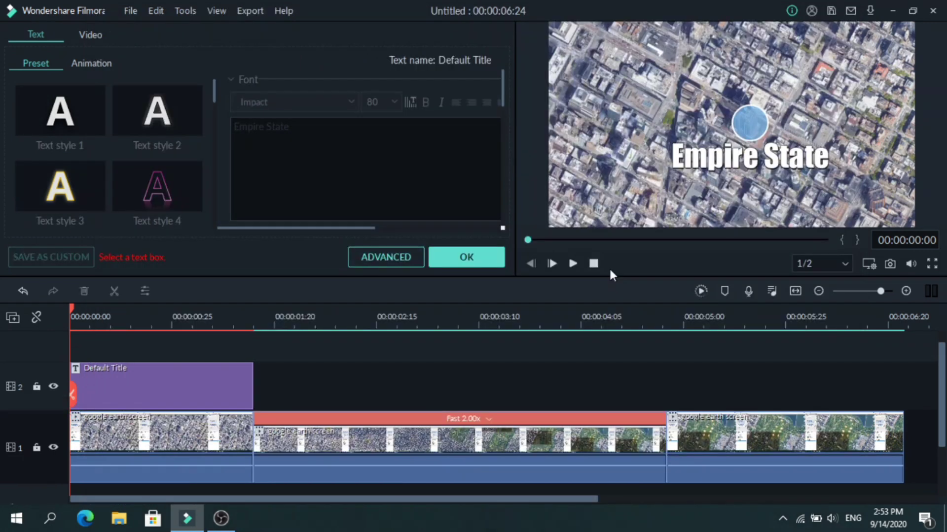
{"action": "left_click", "coordinate": [36, 448]}
{"action": "right_click", "coordinate": [113, 392]}
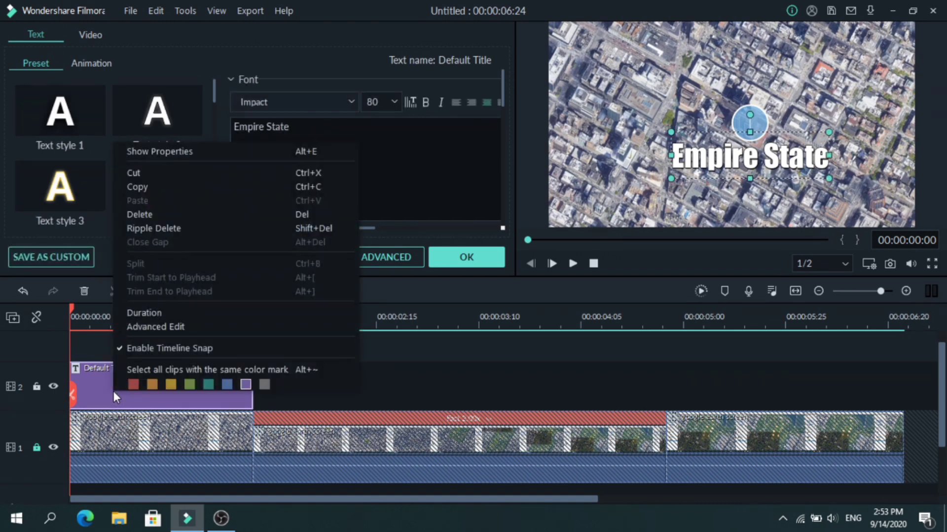
{"action": "left_click", "coordinate": [159, 188]}
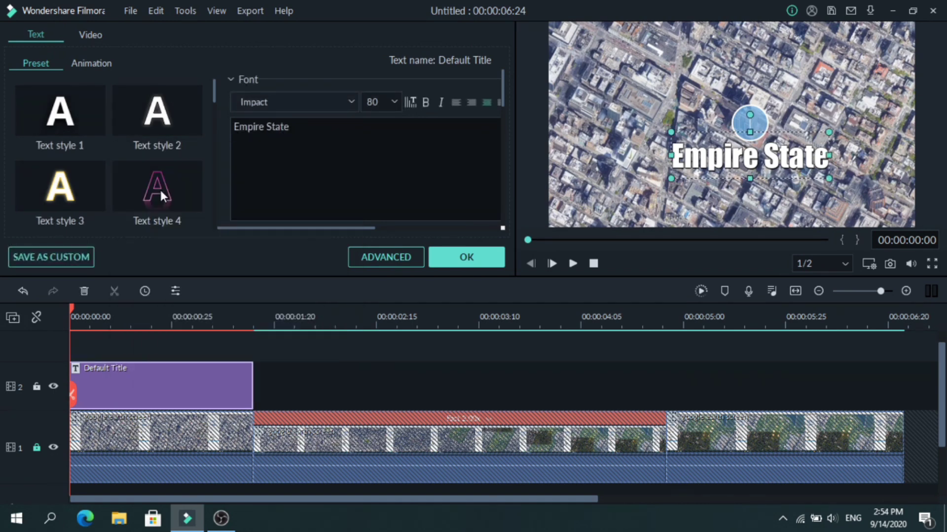
{"action": "left_click", "coordinate": [36, 386]}
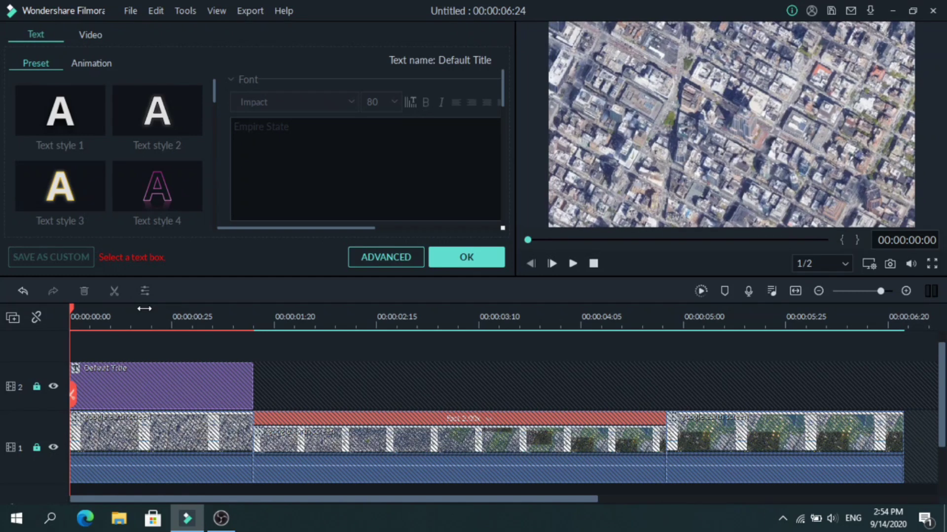
{"action": "key", "text": "ctrl+v"}
{"action": "left_click", "coordinate": [134, 379]}
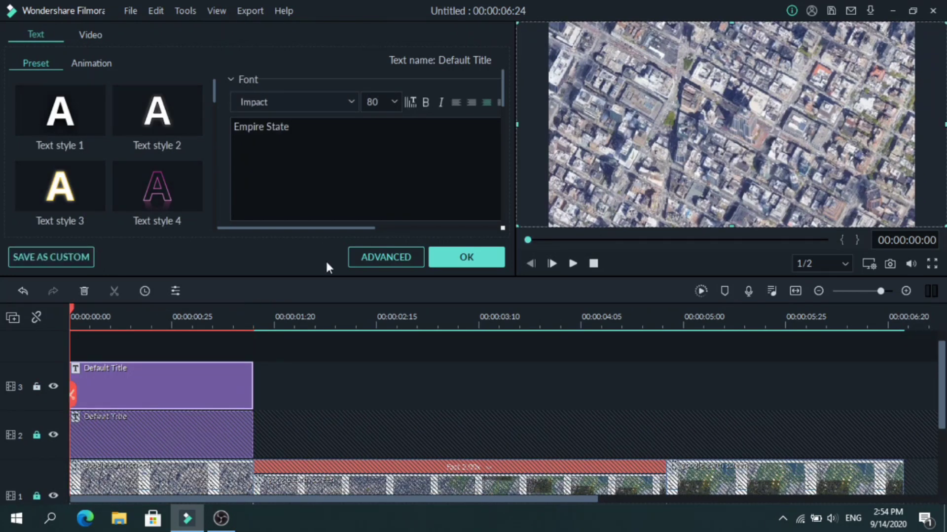
Delete the Empire State text and set the circle's fill opacity 0%, border blur 10, size 15
{"action": "left_click", "coordinate": [362, 262]}
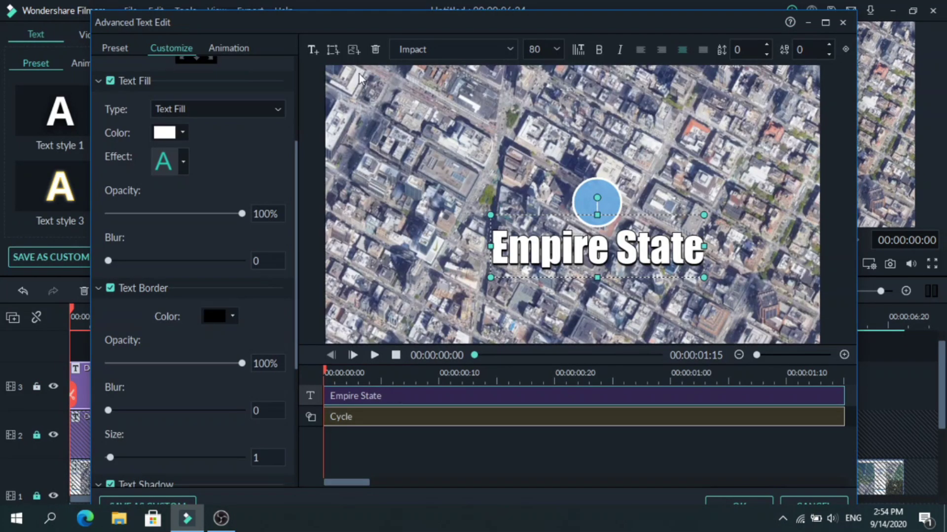
{"action": "left_click", "coordinate": [375, 49]}
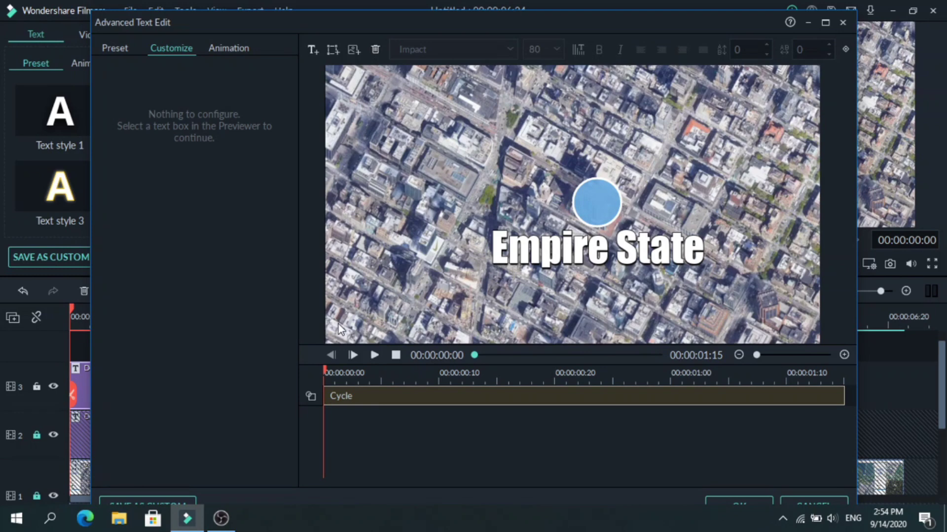
{"action": "left_click", "coordinate": [398, 397]}
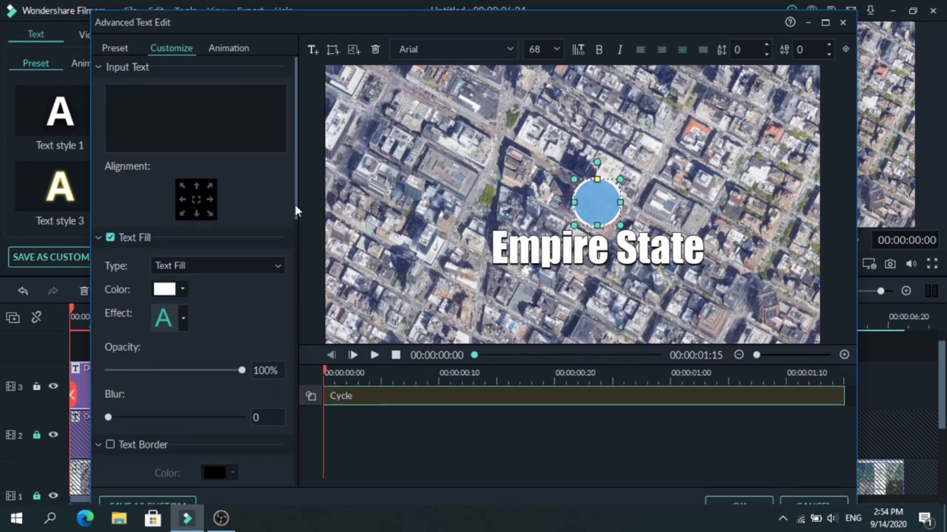
{"action": "scroll", "coordinate": [254, 269], "scroll_direction": "down", "scroll_amount": 10}
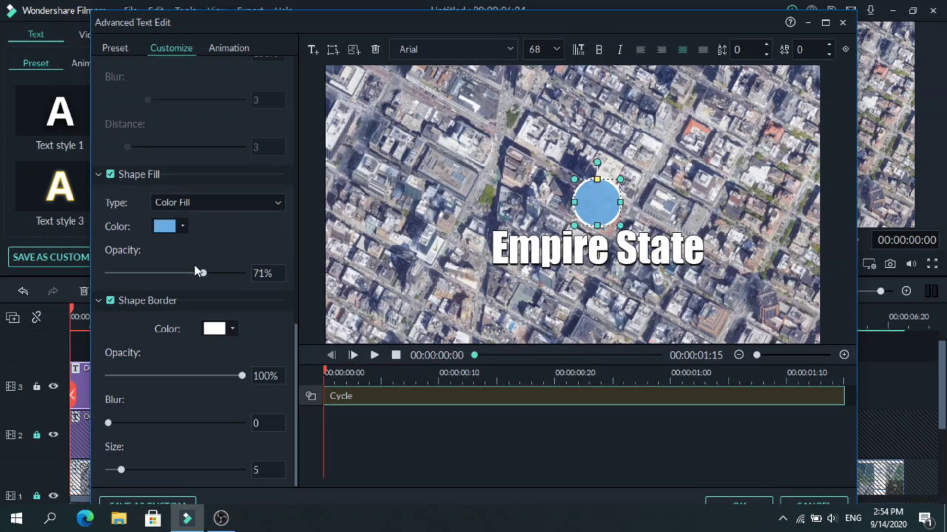
{"action": "left_click_drag", "start_coordinate": [176, 272], "coordinate": [55, 270]}
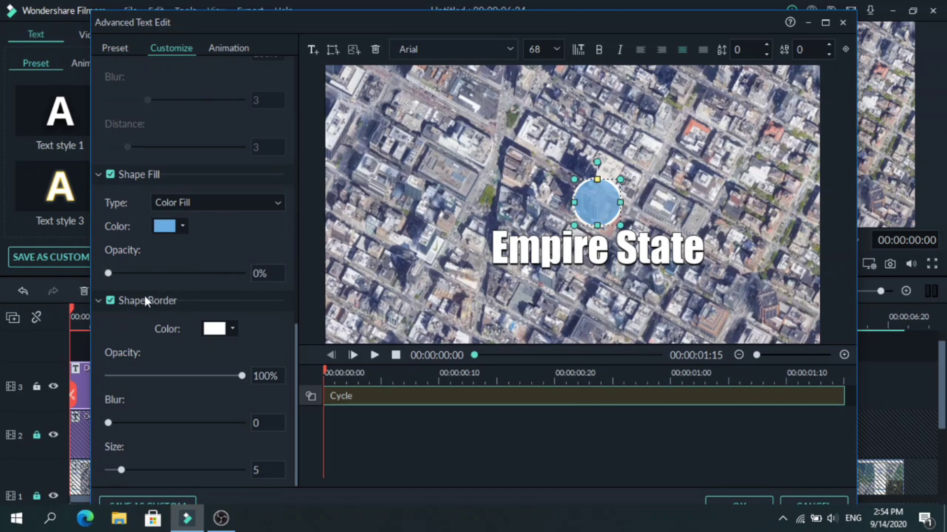
{"action": "left_click_drag", "start_coordinate": [108, 422], "coordinate": [243, 424]}
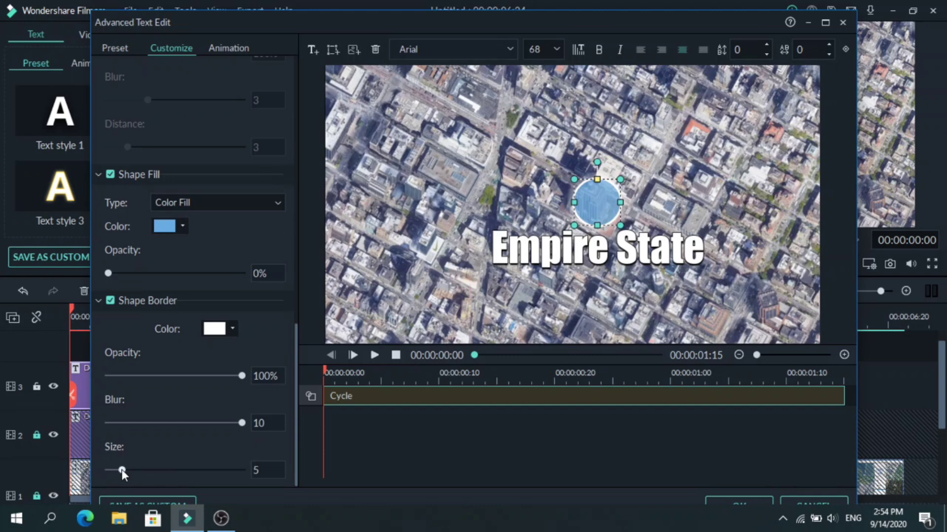
{"action": "left_click_drag", "start_coordinate": [122, 470], "coordinate": [146, 470]}
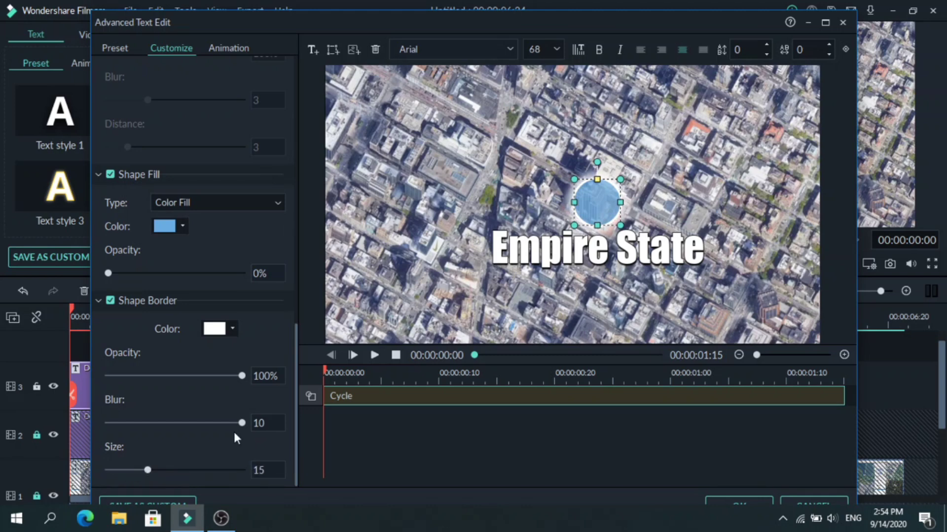
Apply Fade1 to the ring, with its range starting around 00:00:00:20, and confirm
{"action": "left_click", "coordinate": [229, 48]}
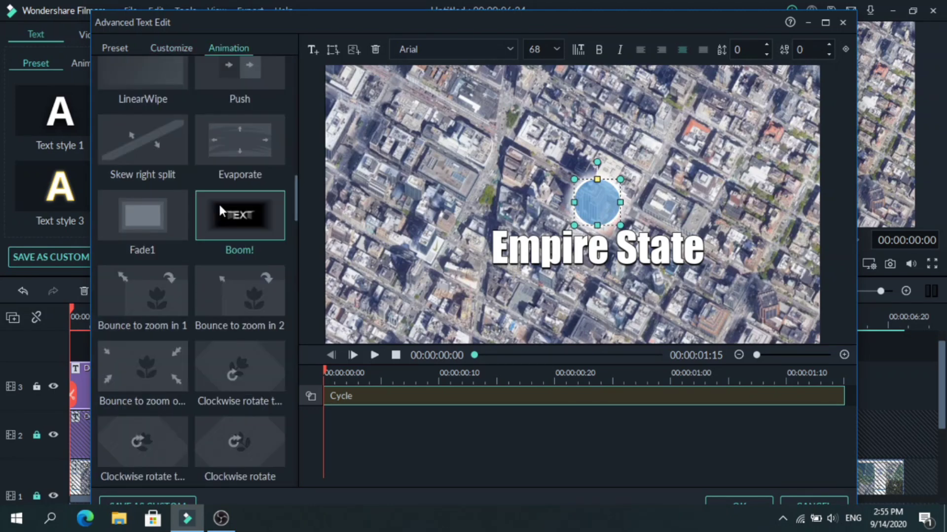
{"action": "left_click", "coordinate": [137, 218]}
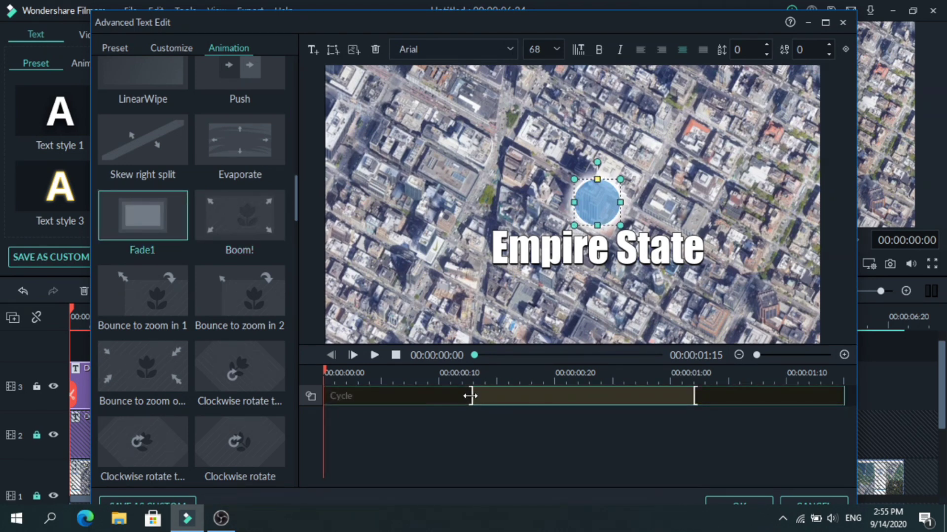
{"action": "left_click_drag", "start_coordinate": [472, 397], "coordinate": [570, 398]}
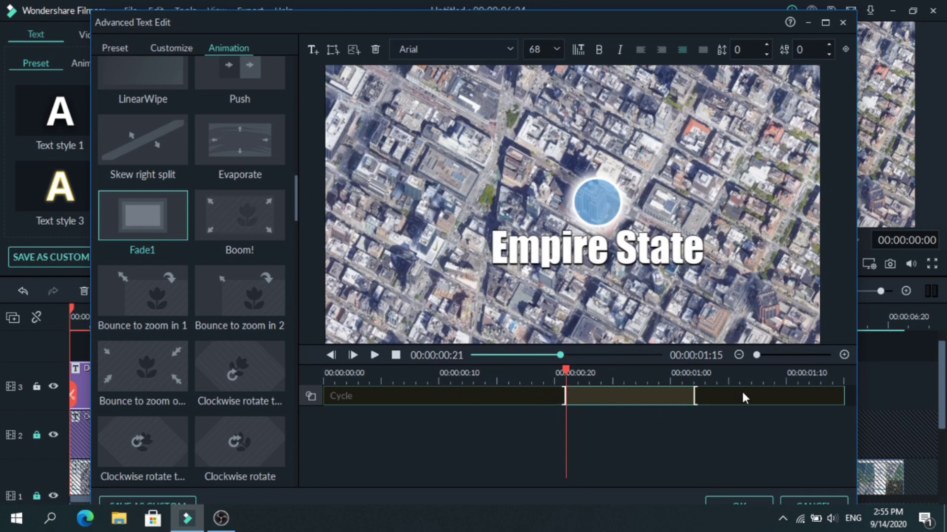
{"action": "left_click_drag", "start_coordinate": [694, 395], "coordinate": [566, 394]}
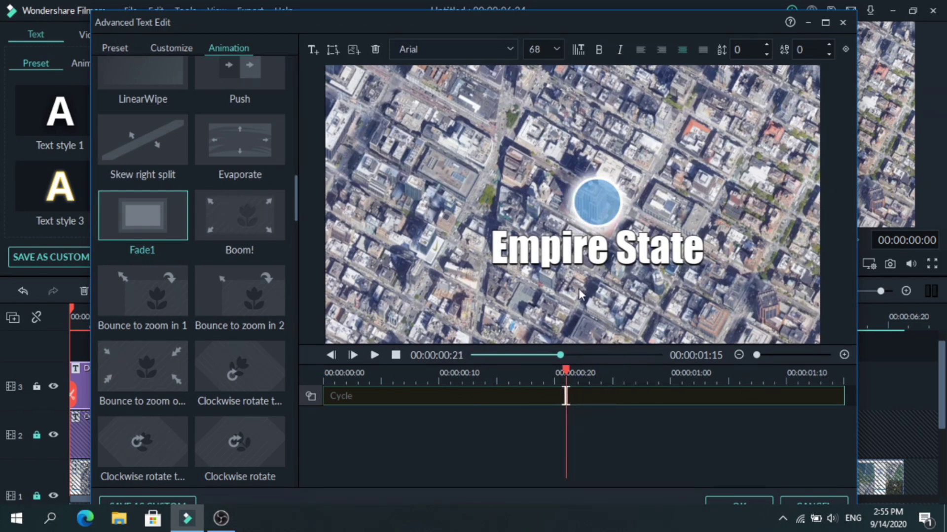
{"action": "left_click", "coordinate": [738, 503]}
Unlock track 2 and paste a copy of the Empire State title at about 00:00:05:00
{"action": "key", "text": "space"}
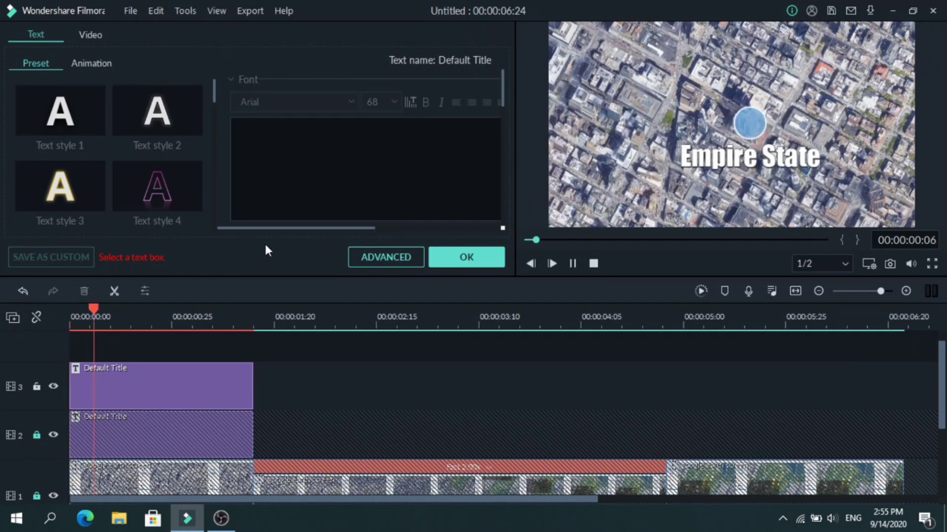
{"action": "scroll", "coordinate": [157, 385], "scroll_direction": "down", "scroll_amount": 1}
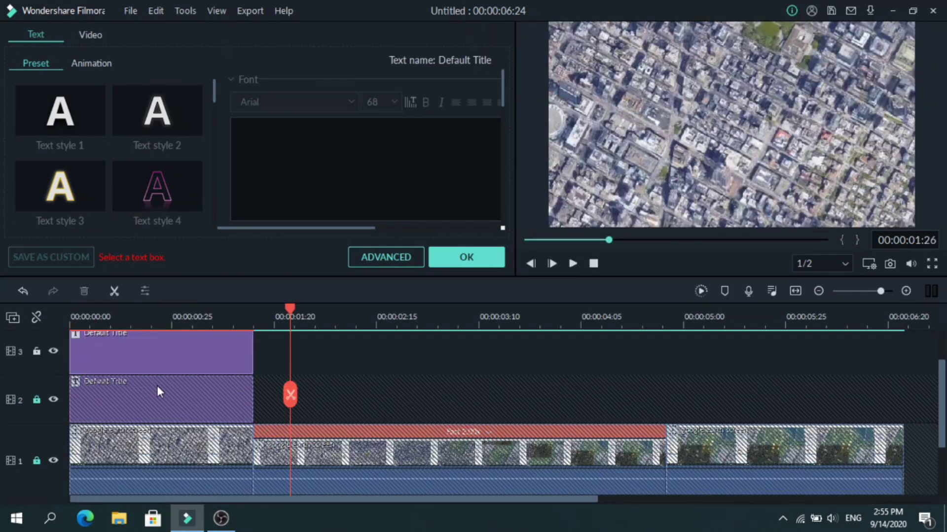
{"action": "left_click", "coordinate": [37, 401]}
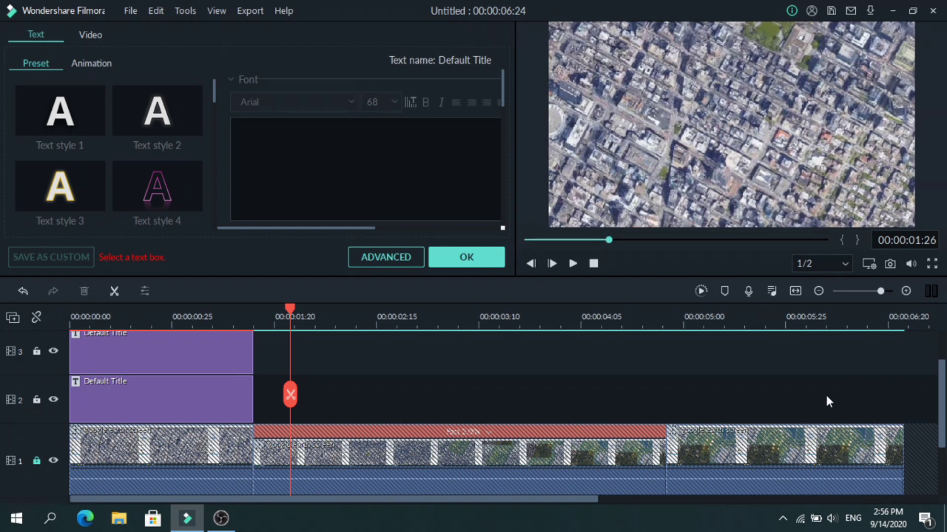
{"action": "left_click", "coordinate": [197, 398]}
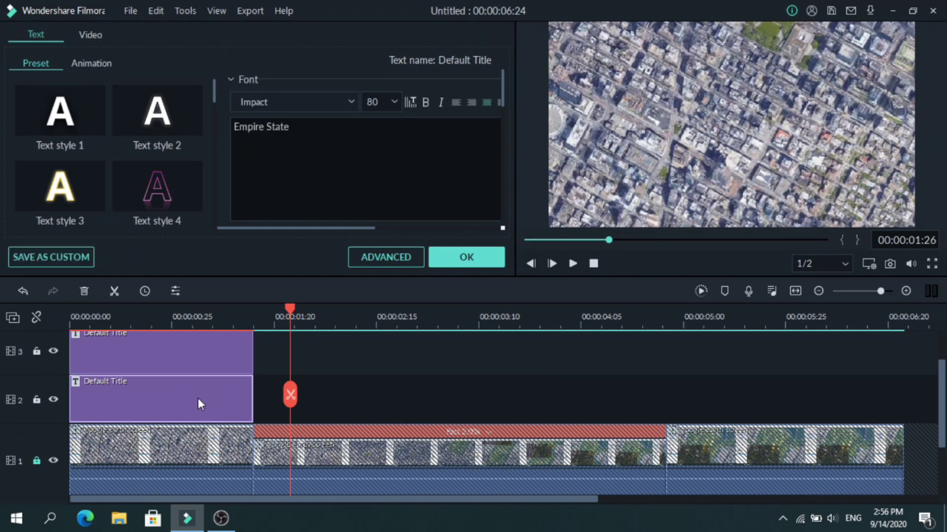
{"action": "right_click", "coordinate": [197, 398]}
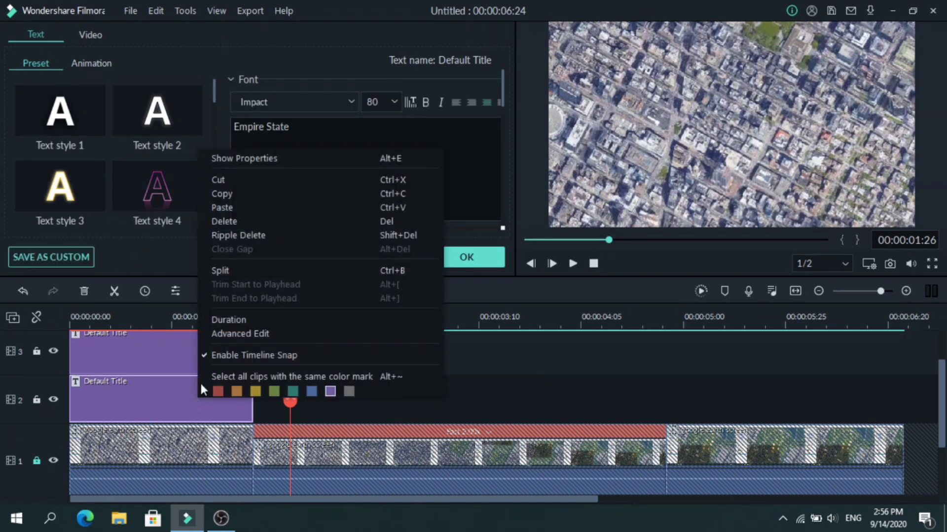
{"action": "left_click", "coordinate": [254, 193]}
{"action": "left_click", "coordinate": [676, 322]}
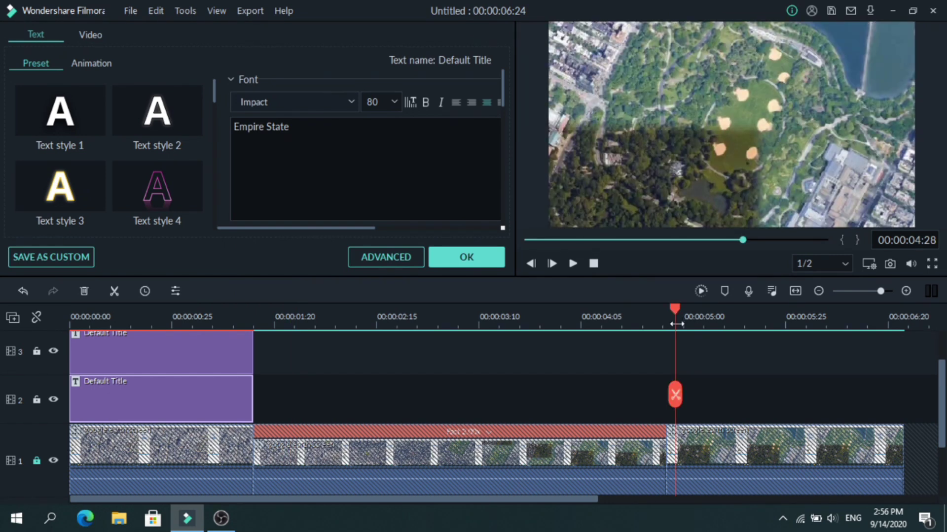
{"action": "key", "text": "ctrl+v"}
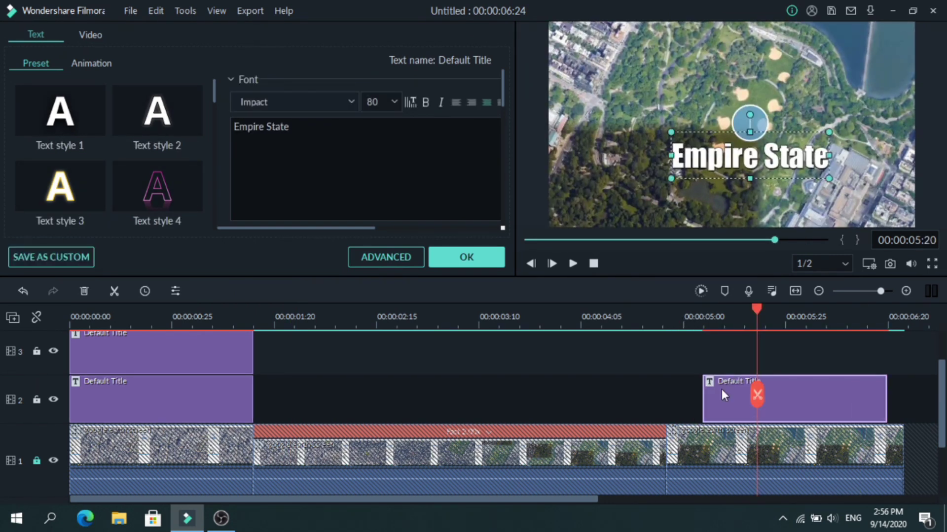
Shrink and raise the circle, and retype the label as 'Central Park' beneath it
{"action": "left_click", "coordinate": [407, 256]}
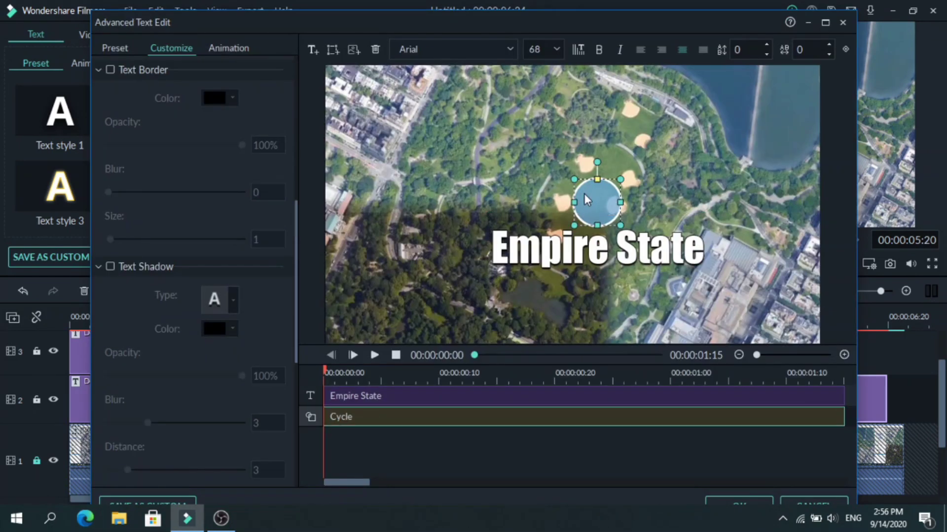
{"action": "left_click_drag", "start_coordinate": [619, 221], "coordinate": [597, 193]}
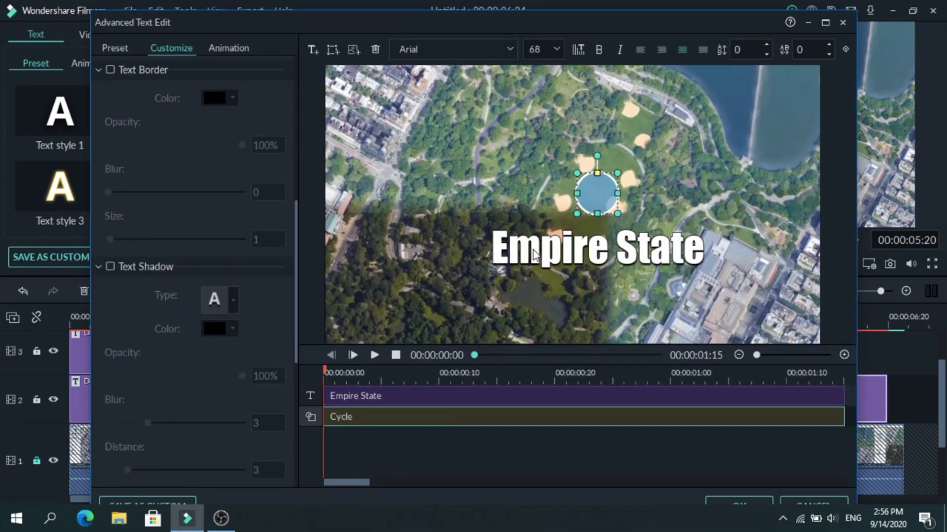
{"action": "left_click", "coordinate": [336, 396]}
{"action": "left_click_drag", "start_coordinate": [295, 320], "coordinate": [297, 118]}
{"action": "left_click", "coordinate": [261, 108]}
{"action": "key", "text": "ctrl+a"}
{"action": "key", "text": "BackSpace"}
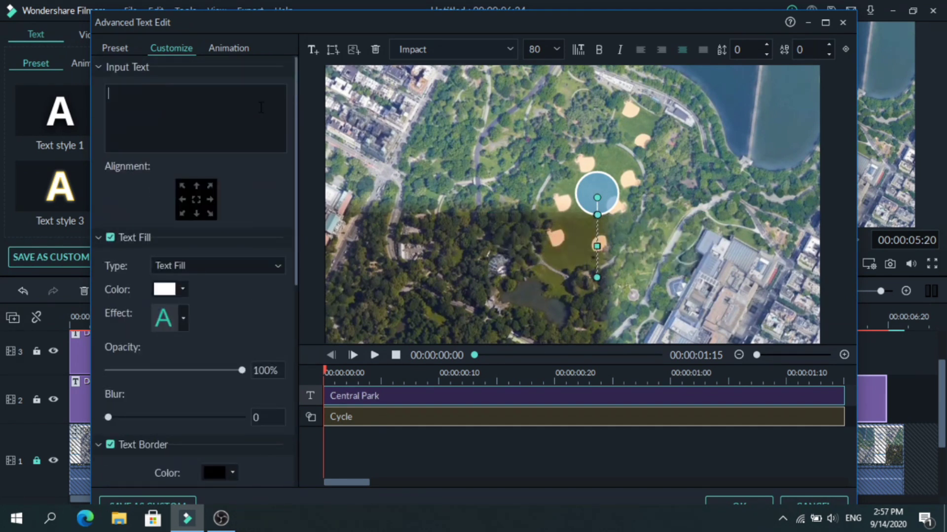
{"action": "type", "text": "Central Park"}
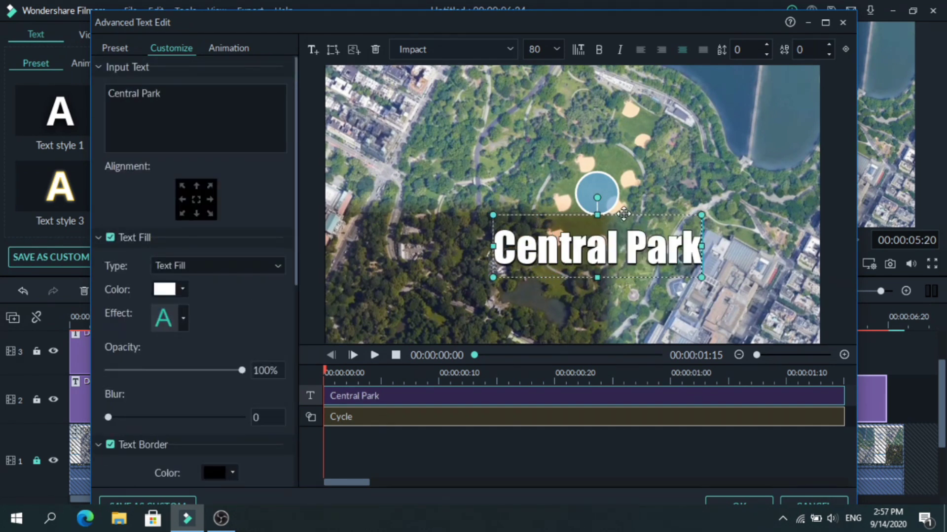
{"action": "left_click_drag", "start_coordinate": [626, 215], "coordinate": [624, 202]}
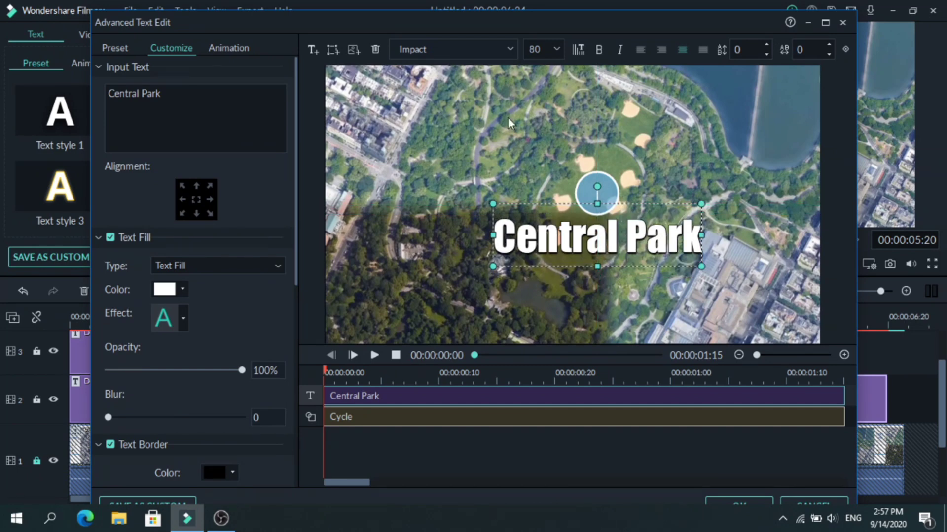
Confirm the Central Park title, lock track 2, and paste its copy onto track 3
{"action": "left_click", "coordinate": [730, 502]}
{"action": "right_click", "coordinate": [731, 393]}
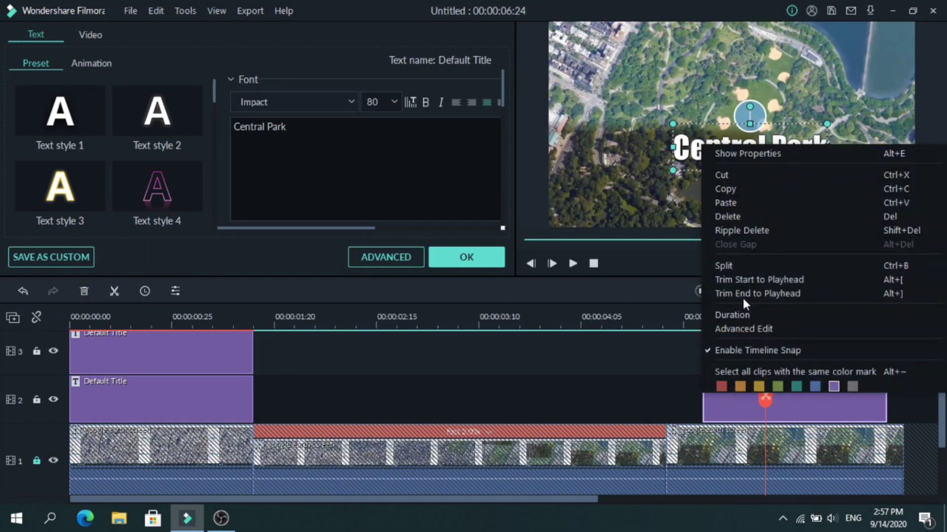
{"action": "left_click", "coordinate": [748, 189]}
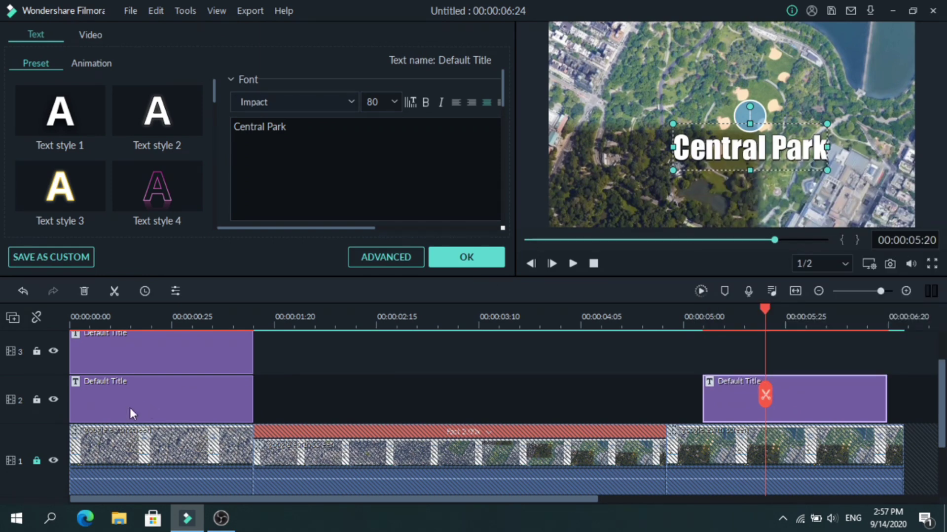
{"action": "left_click", "coordinate": [37, 399]}
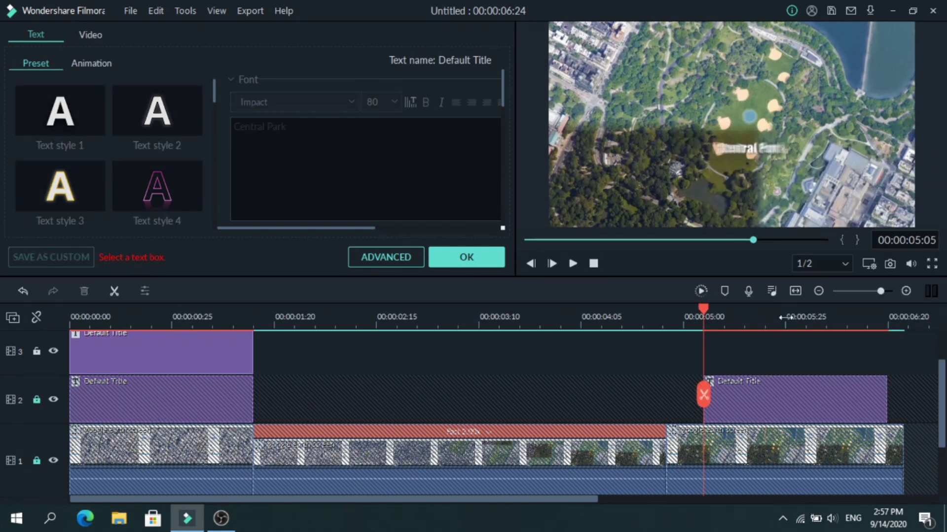
{"action": "key", "text": "ctrl+v"}
{"action": "left_click", "coordinate": [785, 317]}
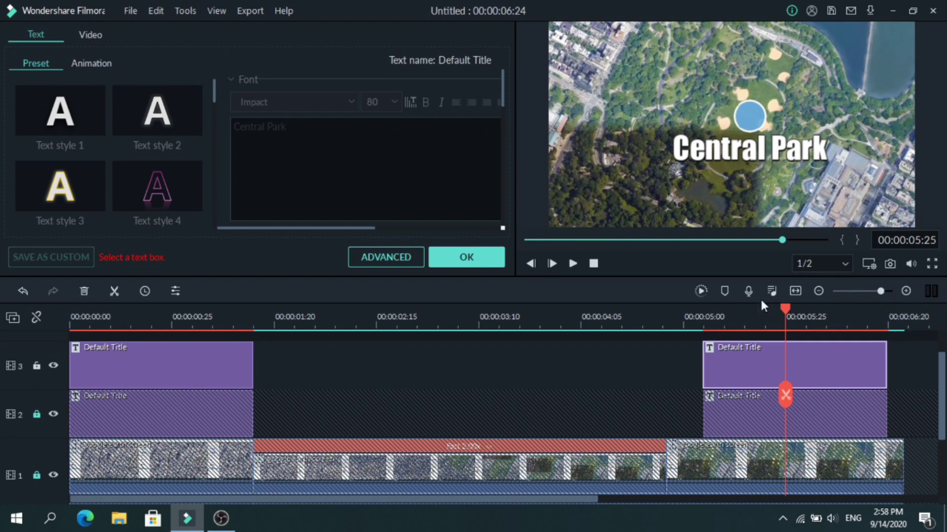
{"action": "left_click", "coordinate": [733, 363]}
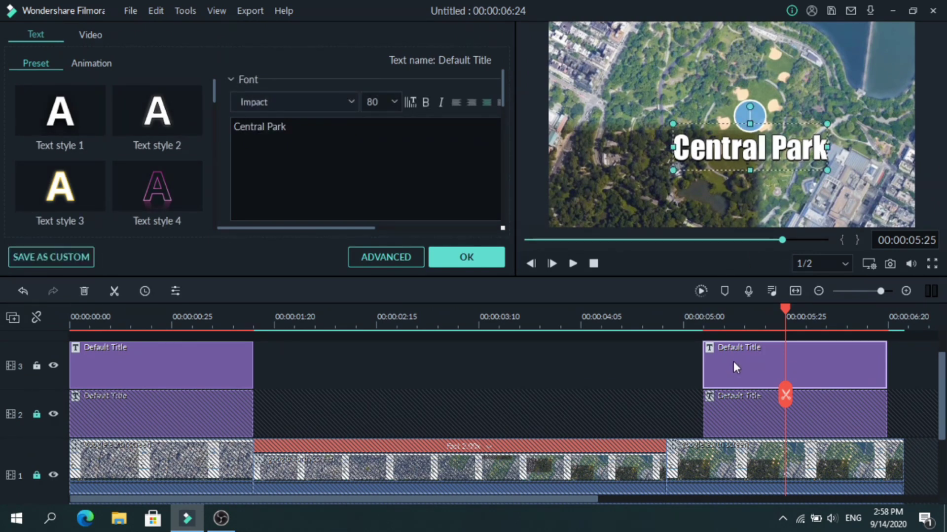
Delete the Central Park text and set the circle's fill opacity 0%, border blur 10, size 15
{"action": "left_click", "coordinate": [358, 259]}
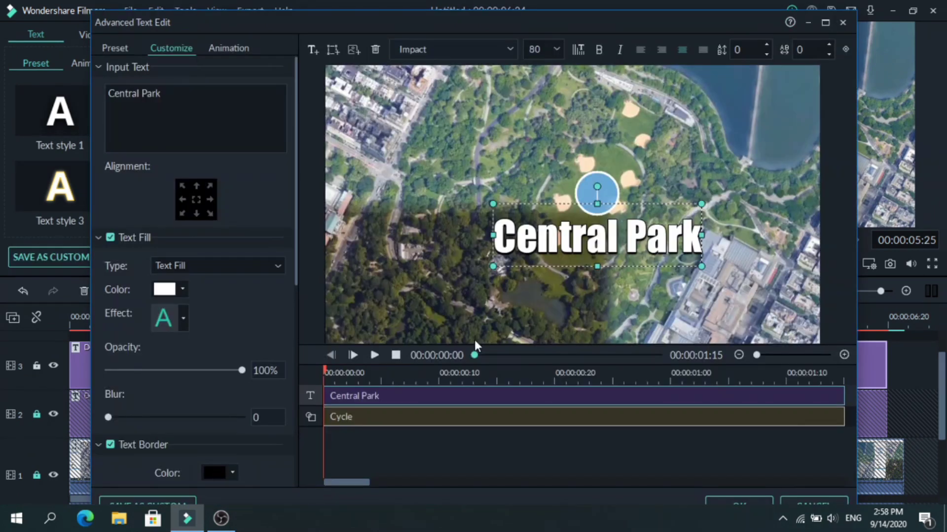
{"action": "left_click", "coordinate": [374, 49]}
{"action": "left_click", "coordinate": [358, 396]}
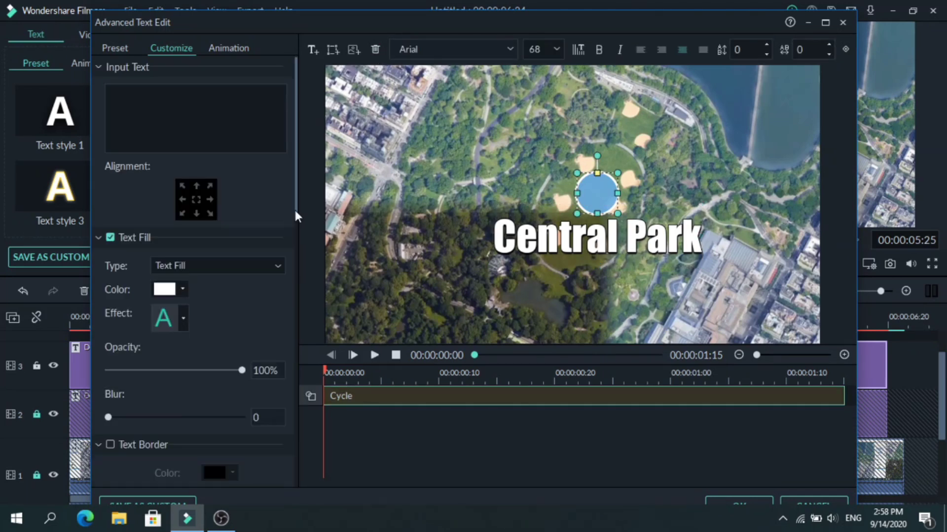
{"action": "left_click_drag", "start_coordinate": [295, 208], "coordinate": [190, 363]}
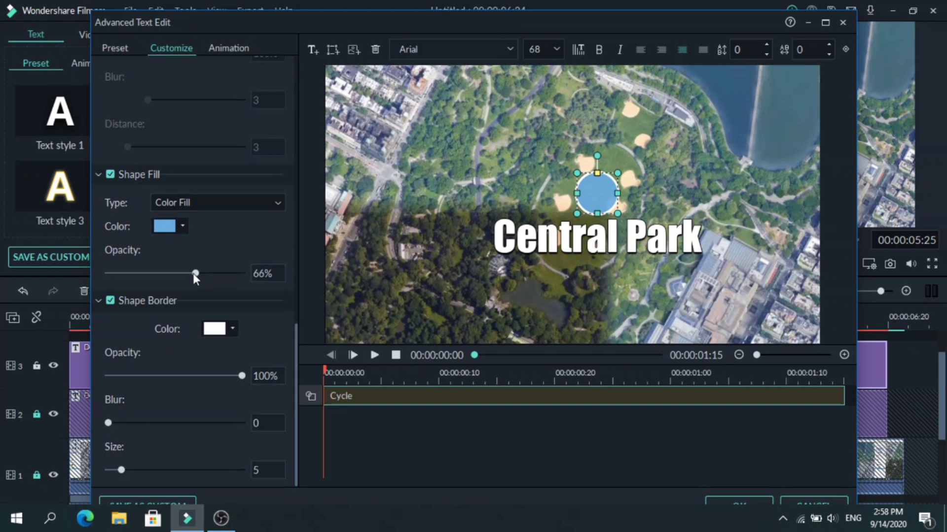
{"action": "left_click_drag", "start_coordinate": [193, 273], "coordinate": [69, 282]}
{"action": "left_click_drag", "start_coordinate": [116, 421], "coordinate": [267, 441]}
{"action": "left_click_drag", "start_coordinate": [122, 470], "coordinate": [146, 471]}
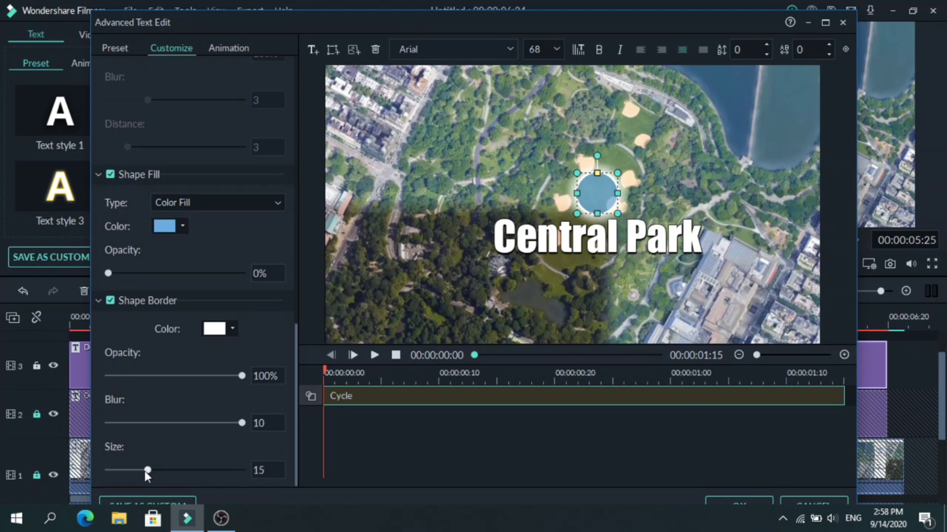
Apply Fade1 to the track-3 ring with in and out points at about 0:23, then confirm
{"action": "left_click", "coordinate": [229, 48]}
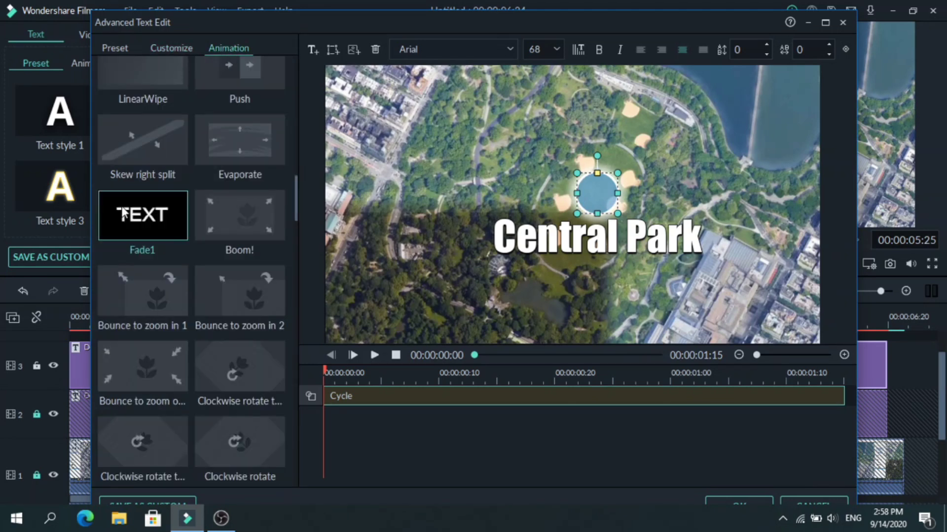
{"action": "left_click", "coordinate": [145, 226]}
{"action": "left_click_drag", "start_coordinate": [471, 396], "coordinate": [587, 396]}
{"action": "left_click_drag", "start_coordinate": [693, 396], "coordinate": [590, 394]}
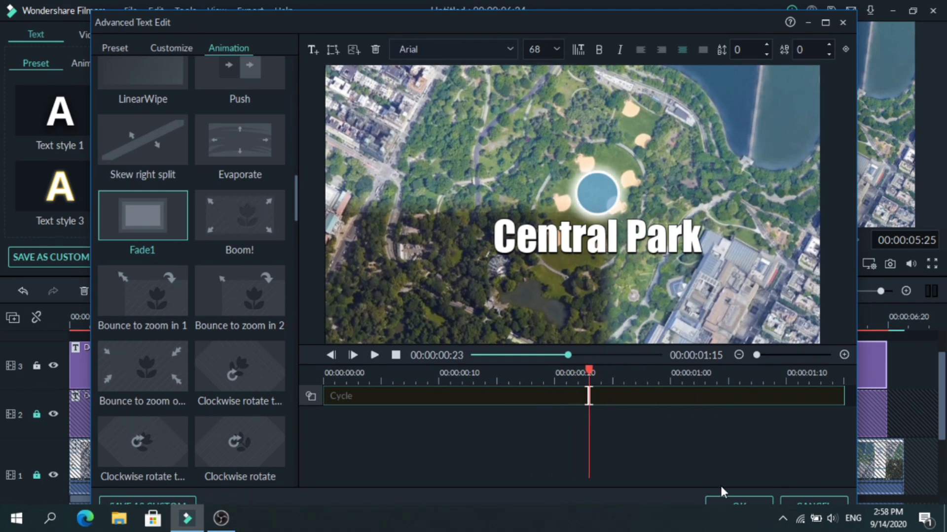
{"action": "left_click", "coordinate": [731, 503]}
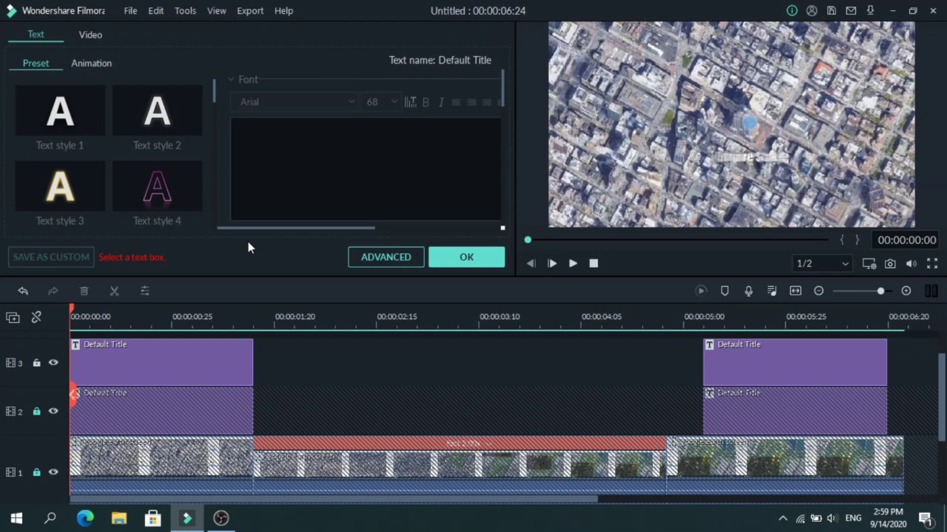
{"action": "key", "text": "space"}
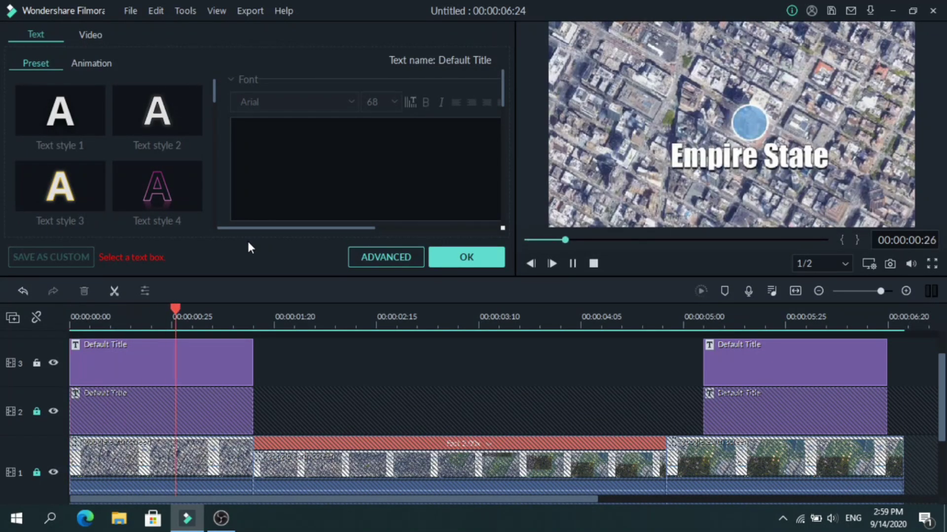